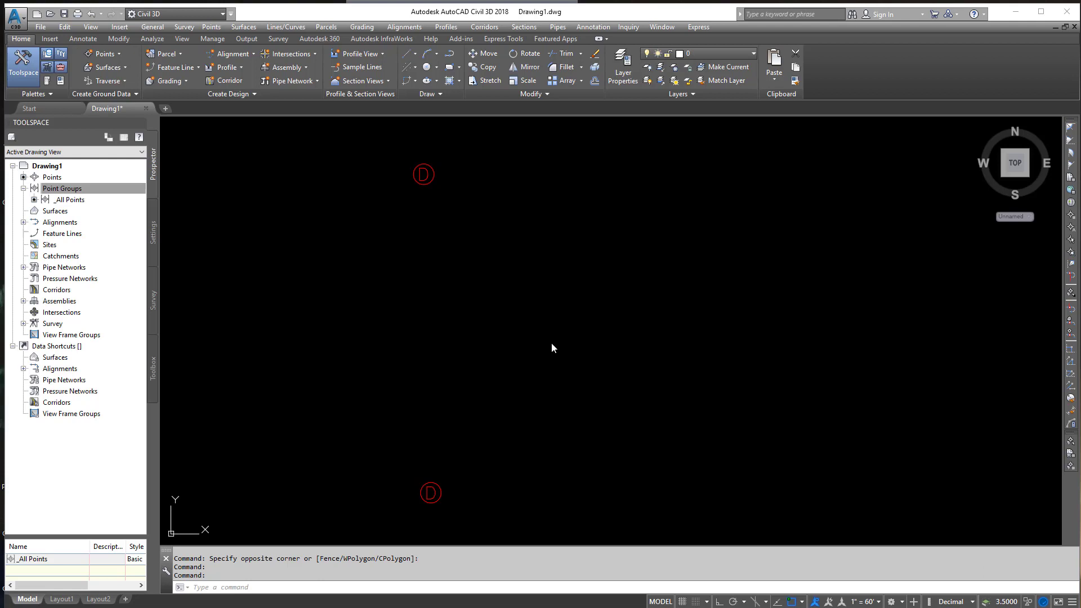
Step: Create a new point group and name it Schedule
right_click(64, 192)
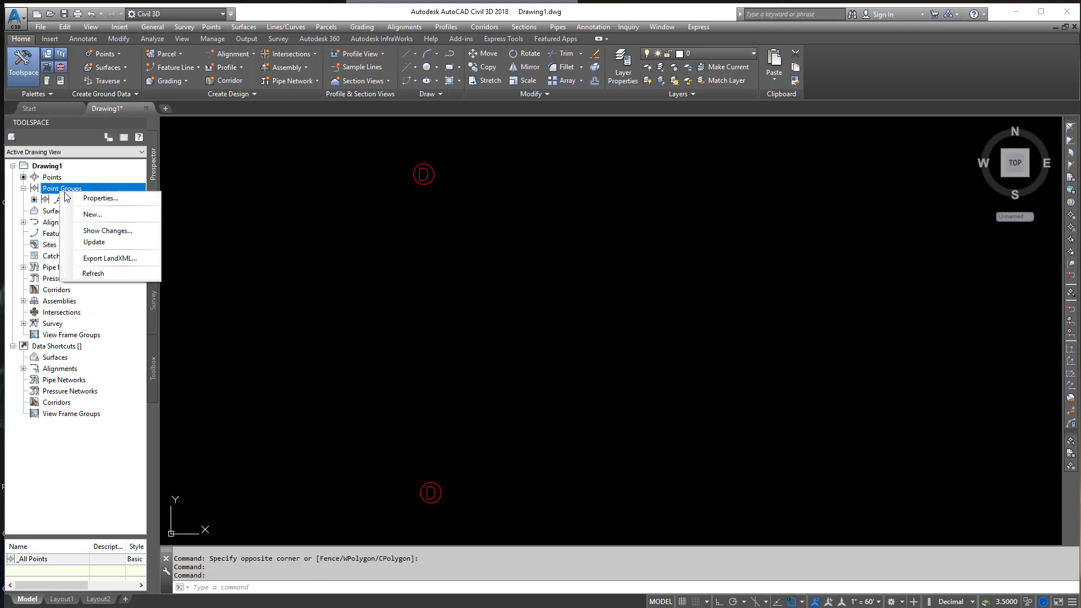
left_click(93, 215)
left_click_drag(866, 312, 796, 312)
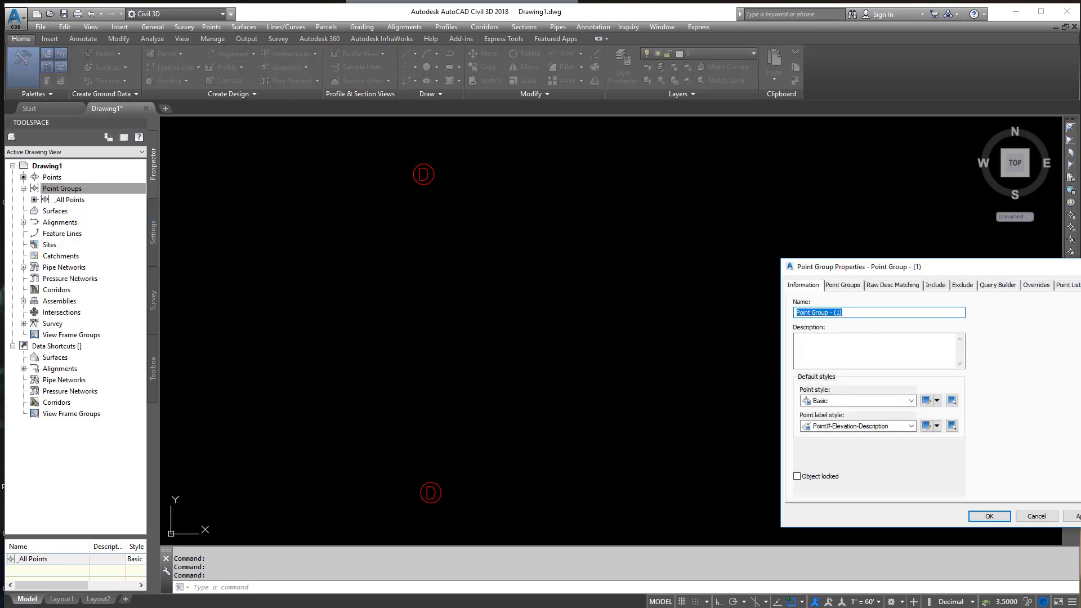
type("Schedule")
Step: Include points with raw descriptions matching cb, smh, stmh in the Schedule group, and apply and accept its properties
left_click(938, 285)
left_click(879, 387)
left_click(907, 384)
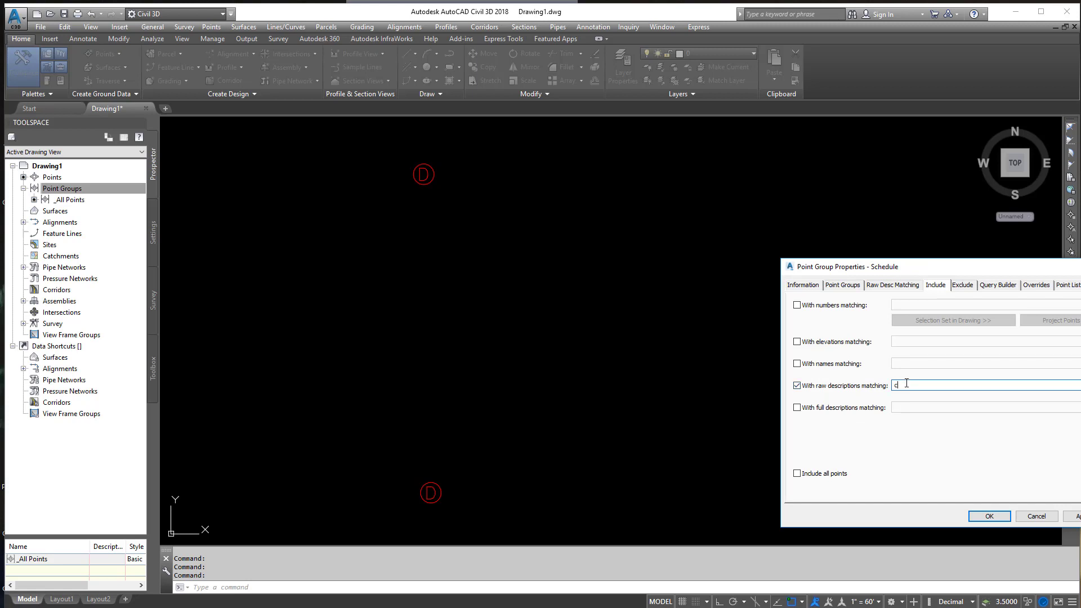
type("cb,smh,stmh")
left_click(1072, 516)
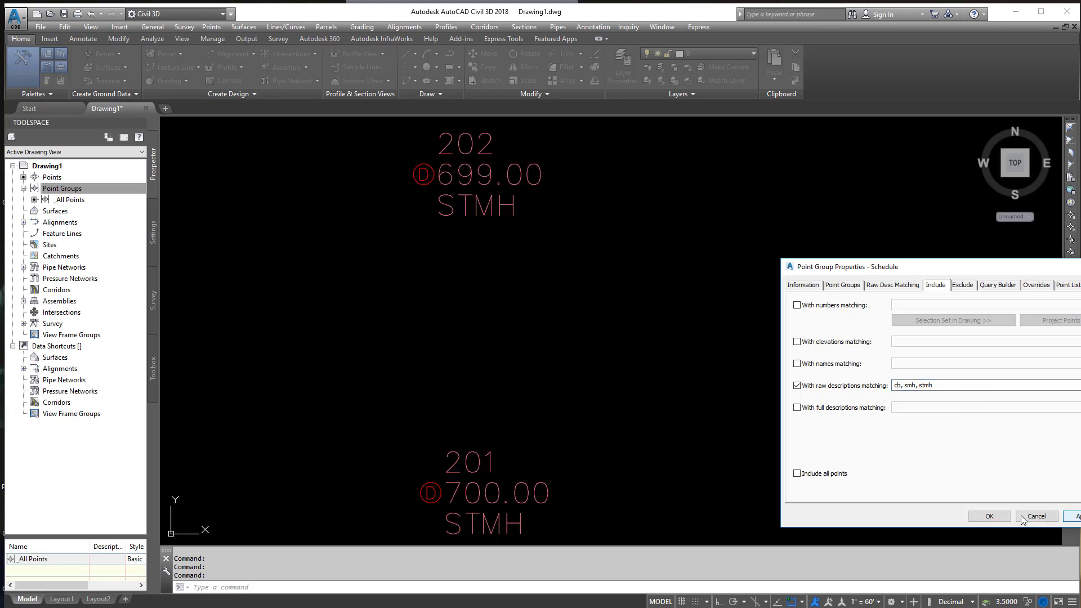
left_click(989, 517)
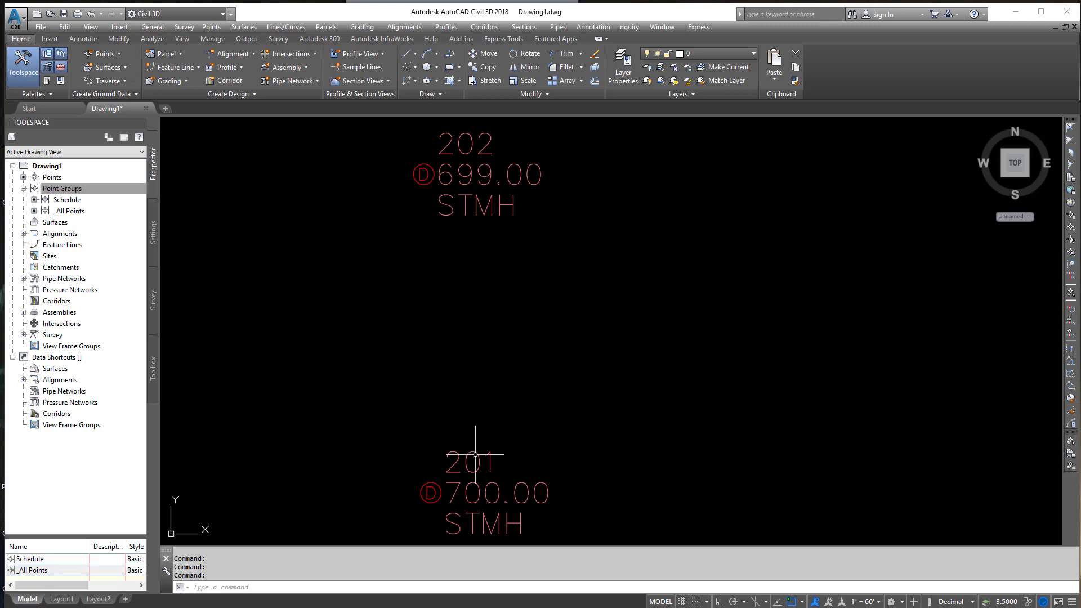
Step: Open the Schedule group's points in the Point Editor and move the editor into the drawing area
scroll(468, 201, "down", 2)
left_click_drag(468, 201, 539, 227)
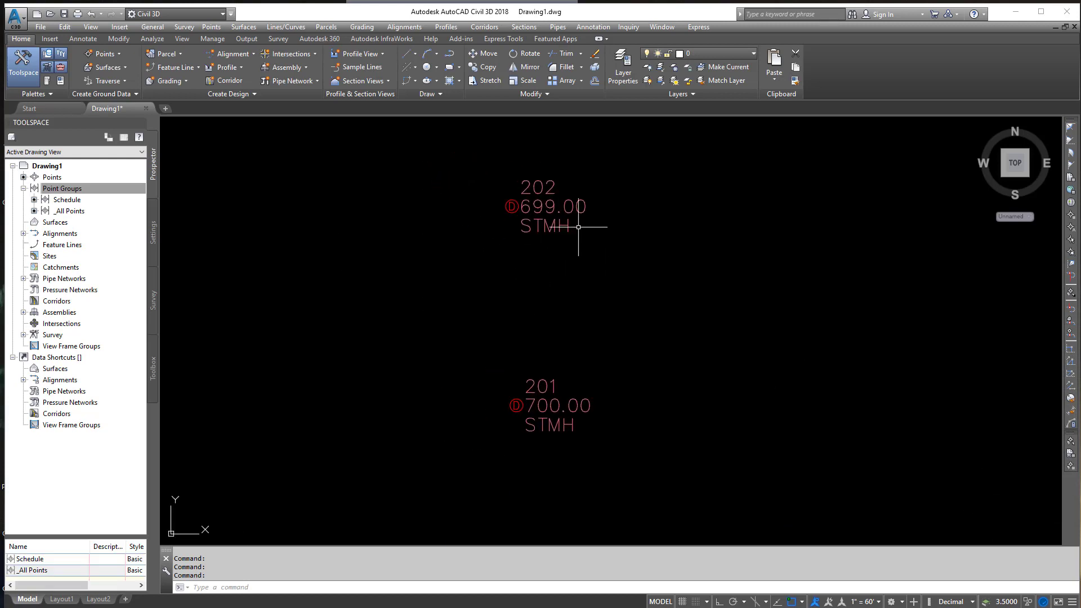
mouse_move(569, 213)
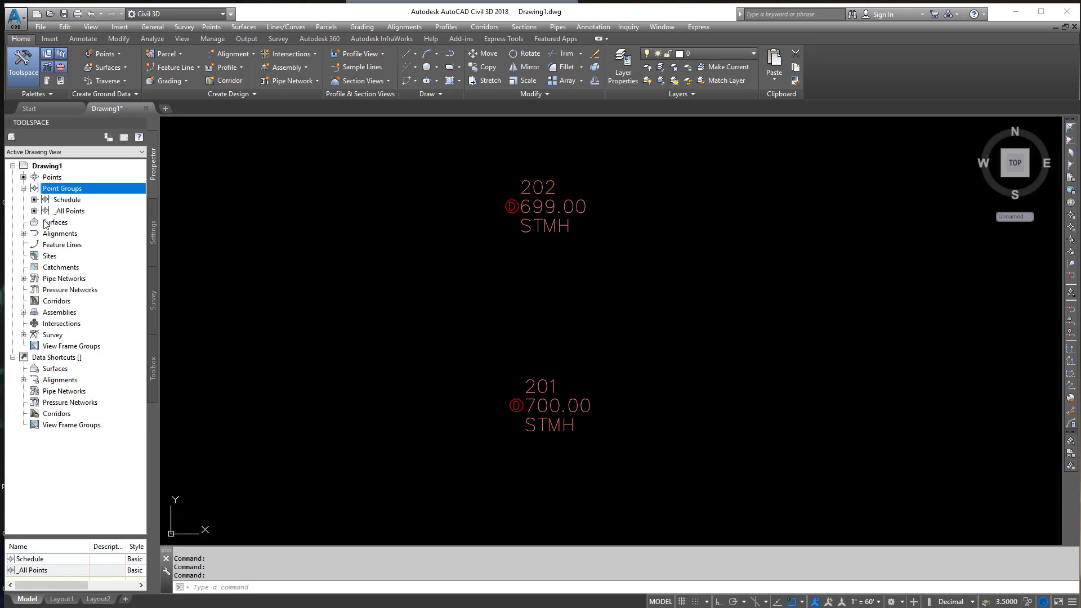
left_click(63, 201)
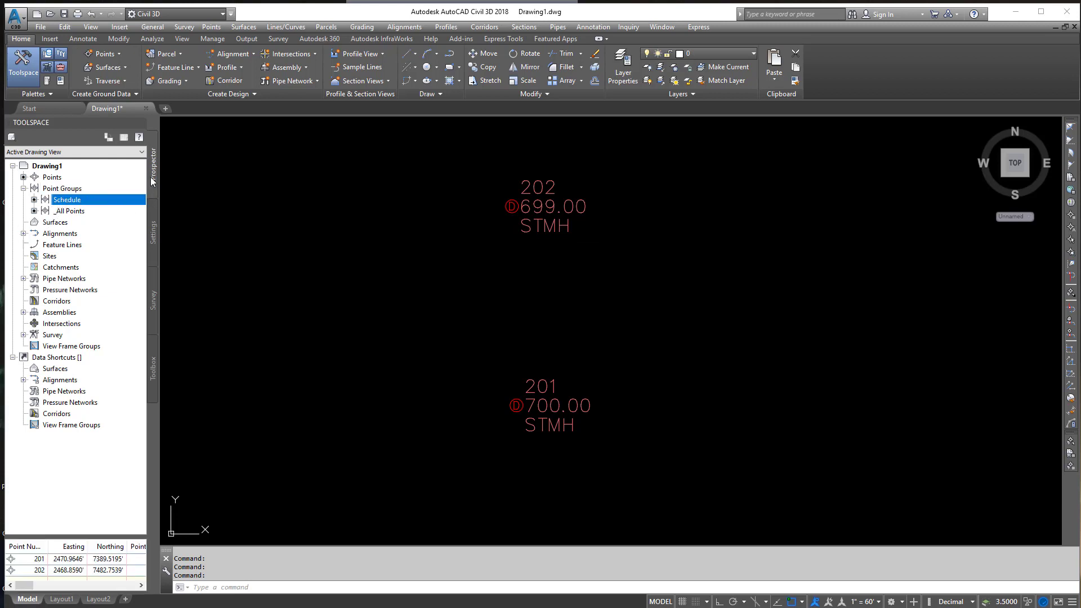
right_click(76, 199)
left_click(104, 222)
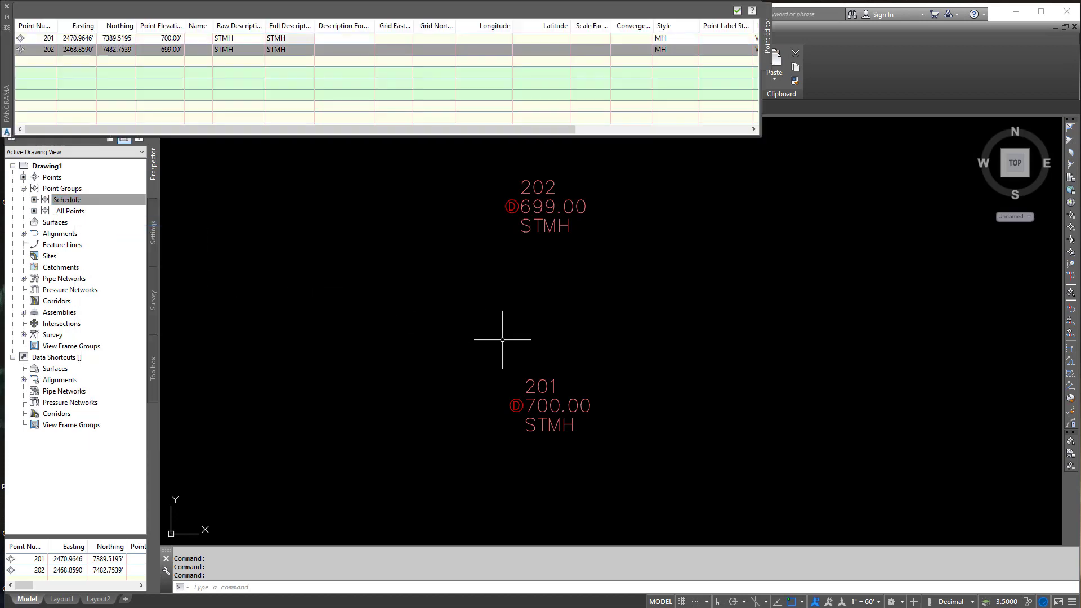
mouse_move(15, 90)
left_mouse_down()
mouse_move(193, 242)
mouse_move(165, 192)
left_mouse_up()
left_click(184, 171)
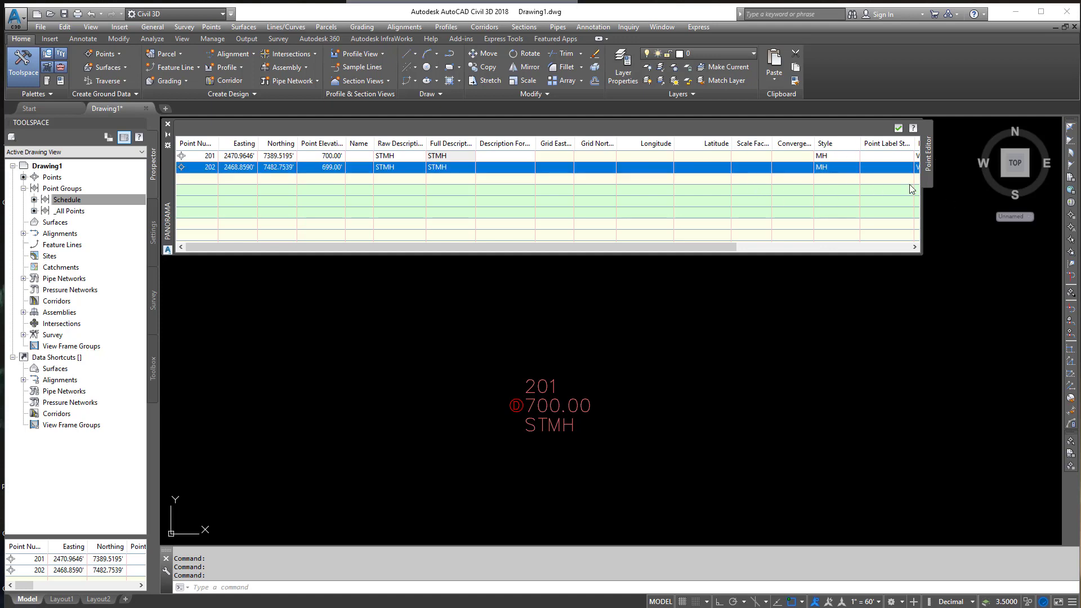
Step: Reorder the Point Editor columns to Point Number, Point Elevation, Northing, Easting, matching the RIMANDINVERT workbook in Excel
key("alt+Tab")
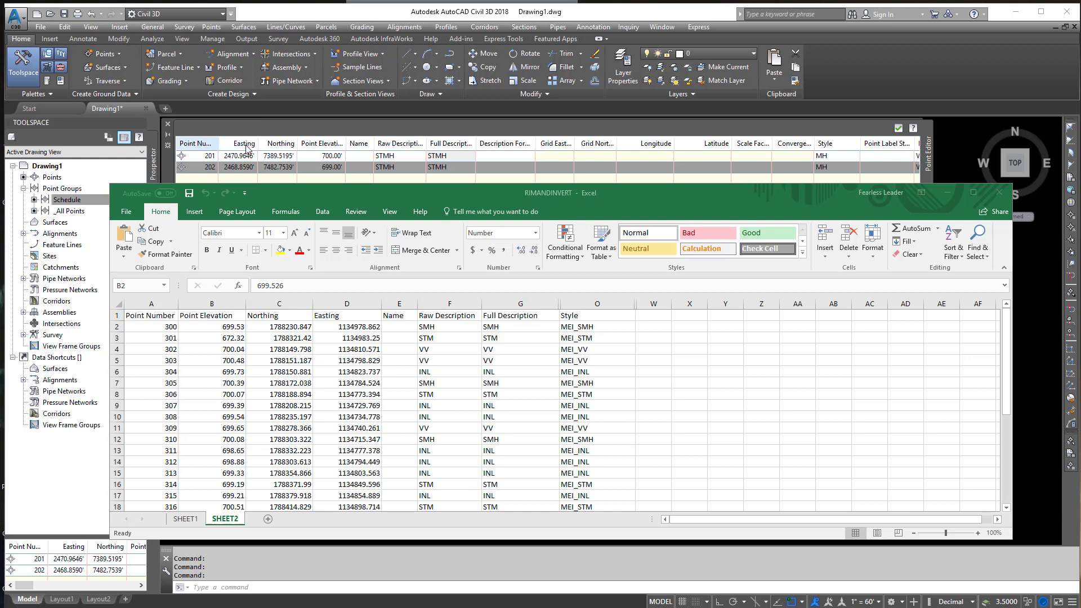
left_click(331, 148)
left_click_drag(331, 148, 221, 145)
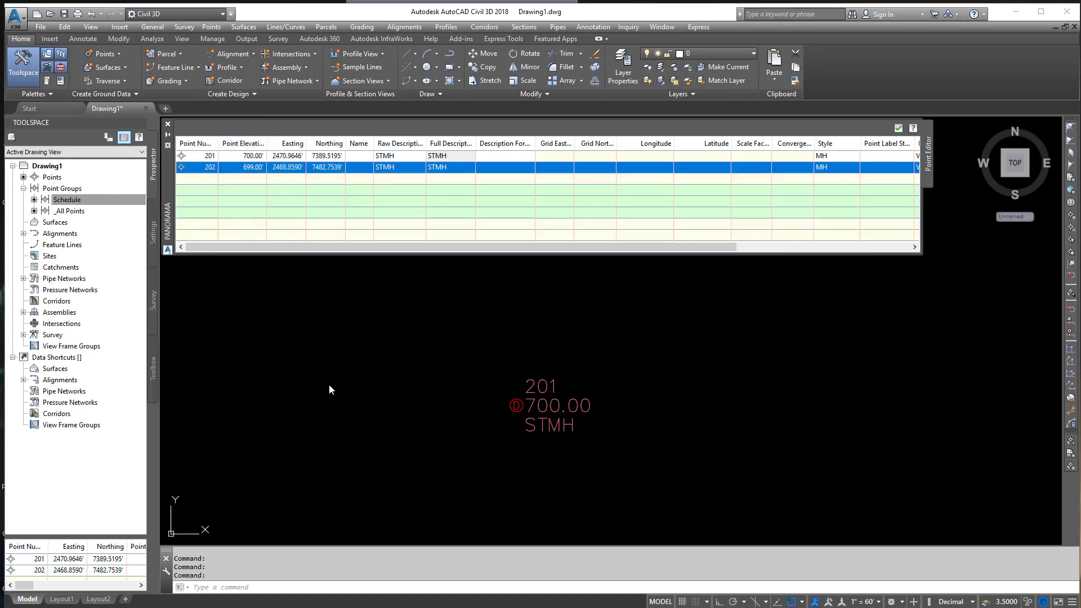
key("alt+Tab")
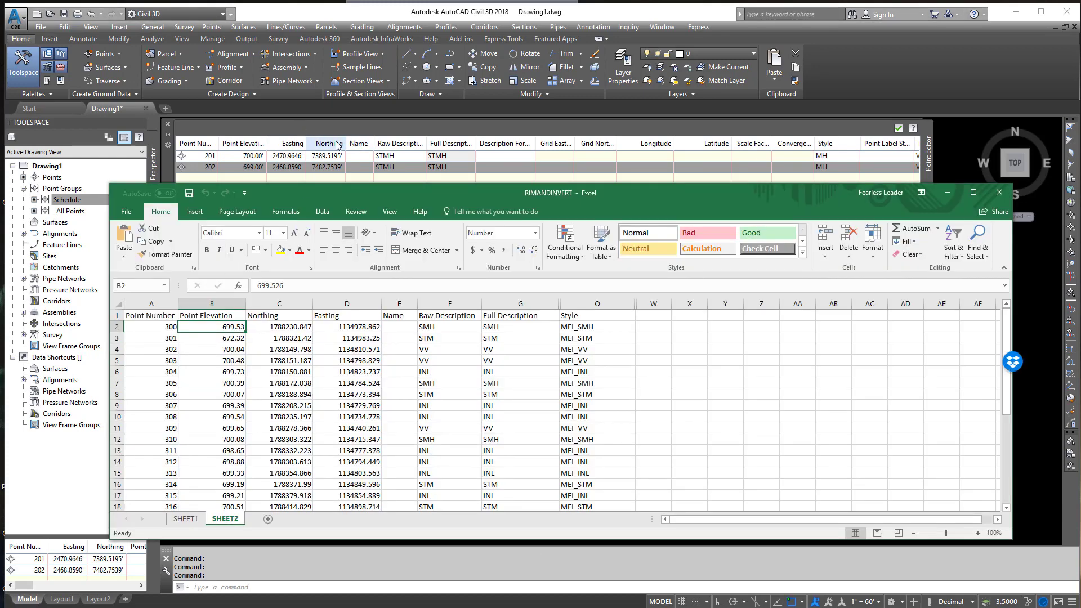
left_click_drag(329, 145, 283, 146)
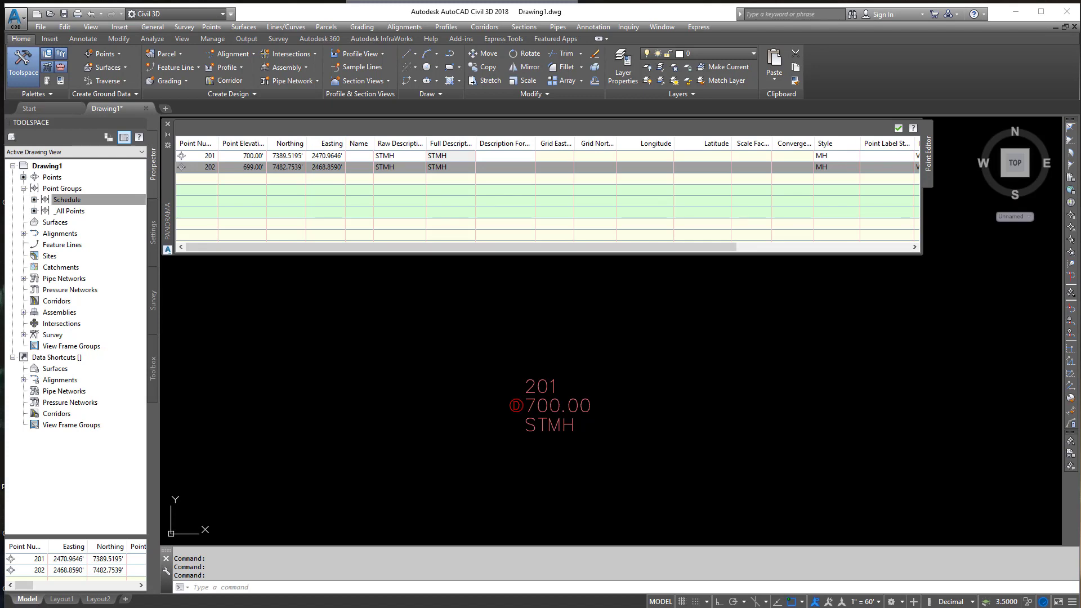
Step: Switch to Excel and save the RIMANDINVERT workbook as RIMANDINVERT-test in the Dropbox folder
key("alt+Tab")
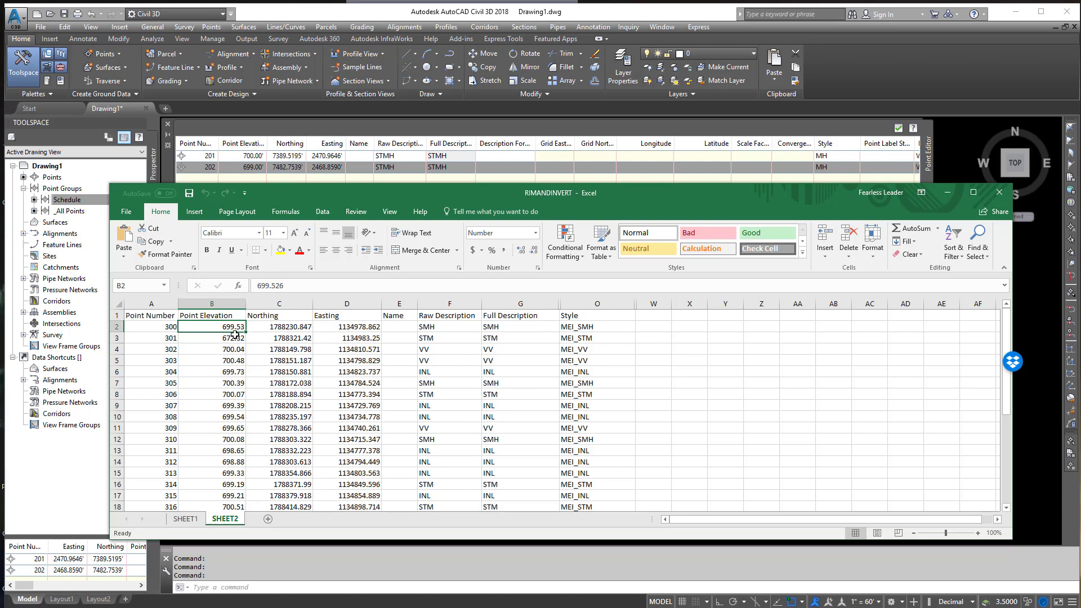
scroll(256, 334, "down", 1)
scroll(281, 366, "down", 5)
scroll(299, 404, "up", 8)
left_click(189, 159)
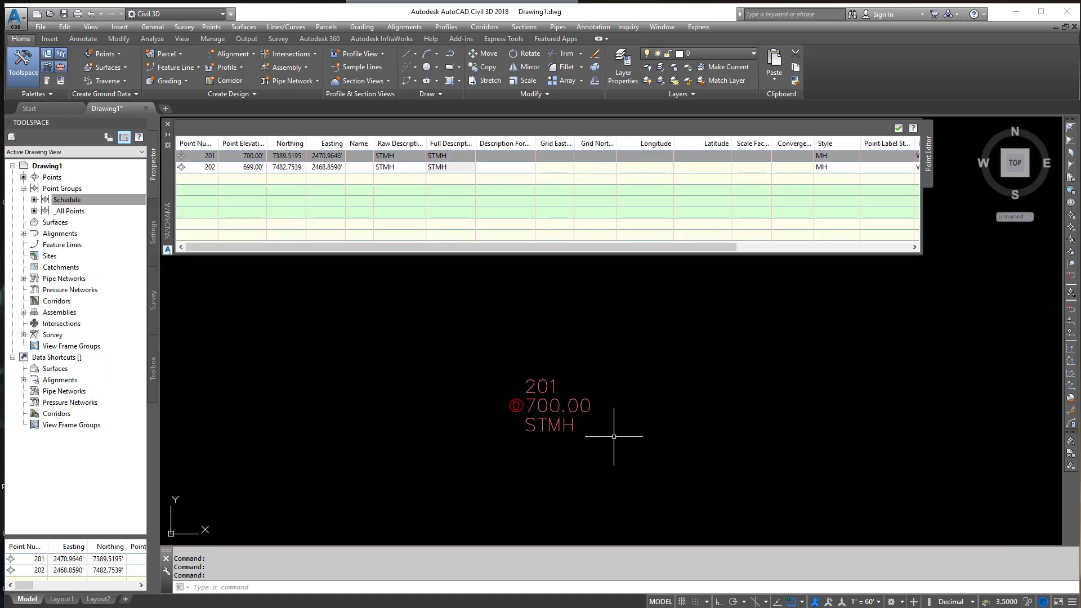
key("alt+Tab")
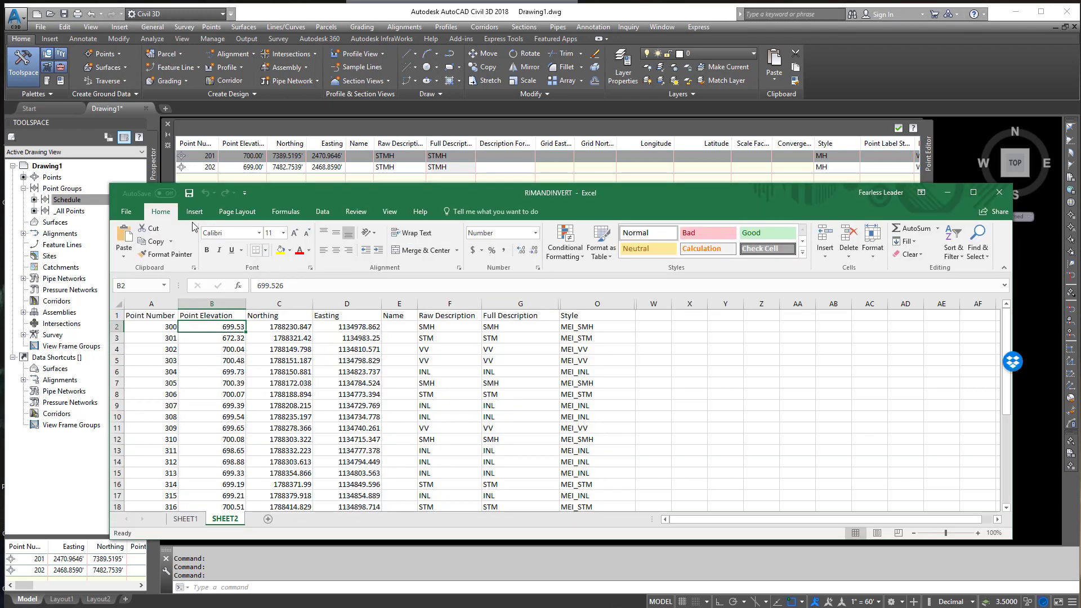
left_click(126, 213)
left_click(148, 323)
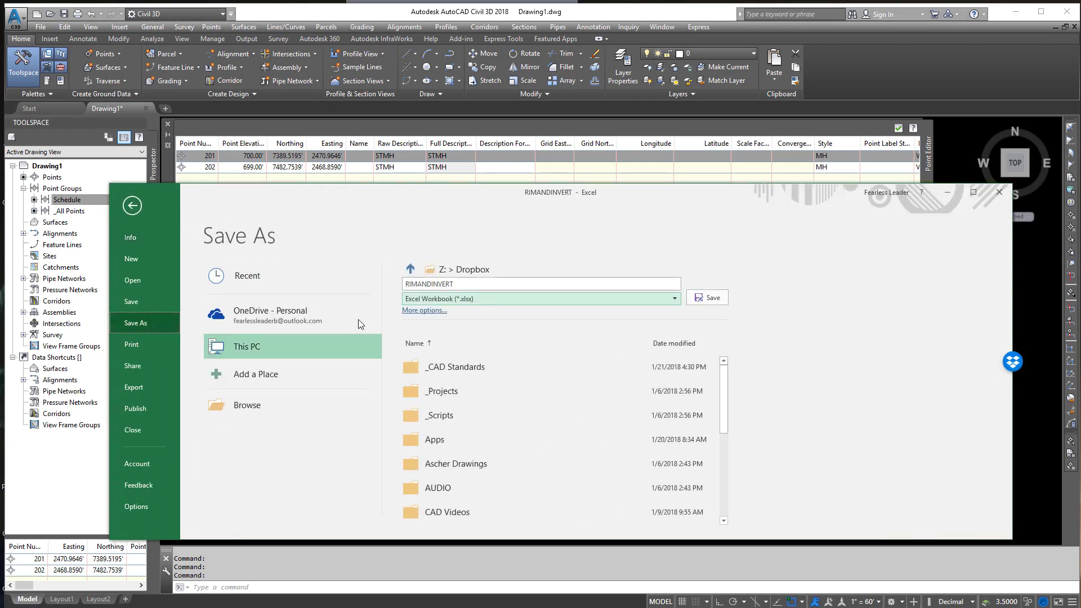
left_click(245, 404)
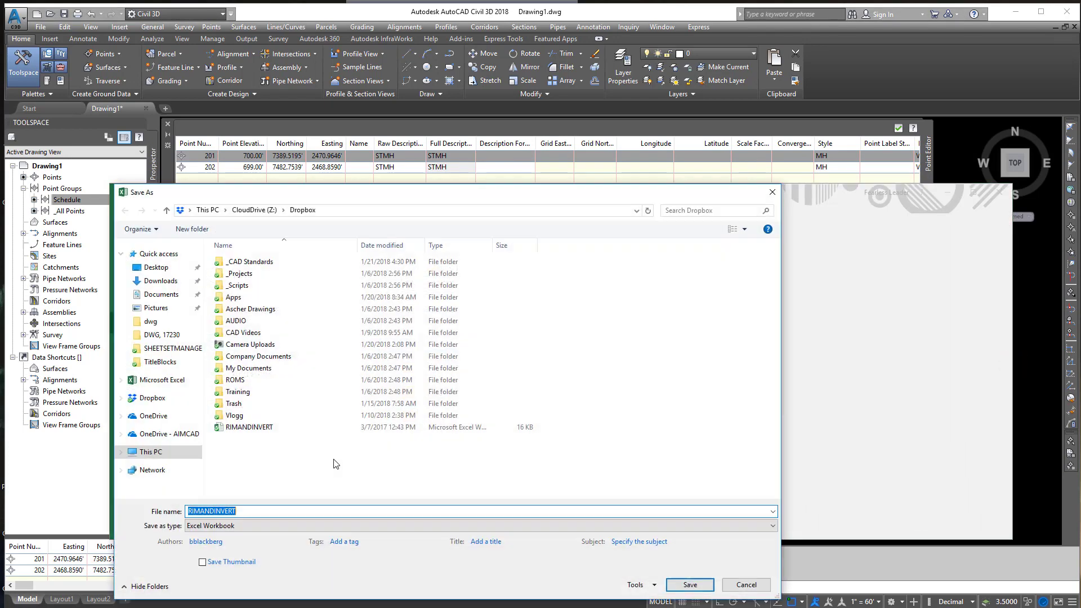
left_click(271, 511)
type("-test")
left_click(676, 585)
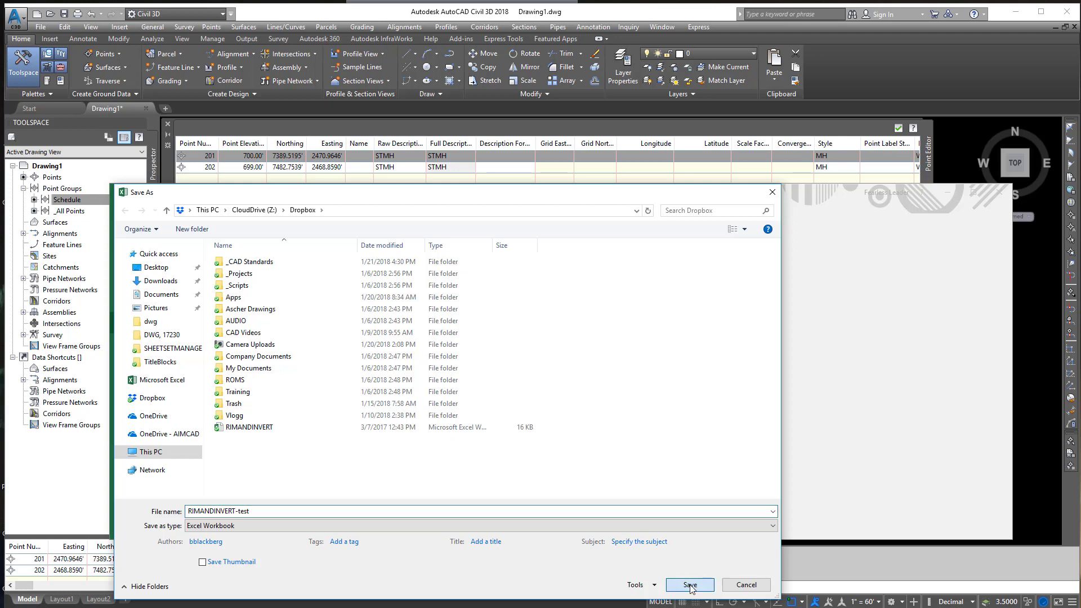
Step: Switch to Civil 3D and copy the complete rows of points 201 and 202 from the Point Editor to the clipboard
double_click(202, 156)
left_click(199, 166)
left_click(195, 156)
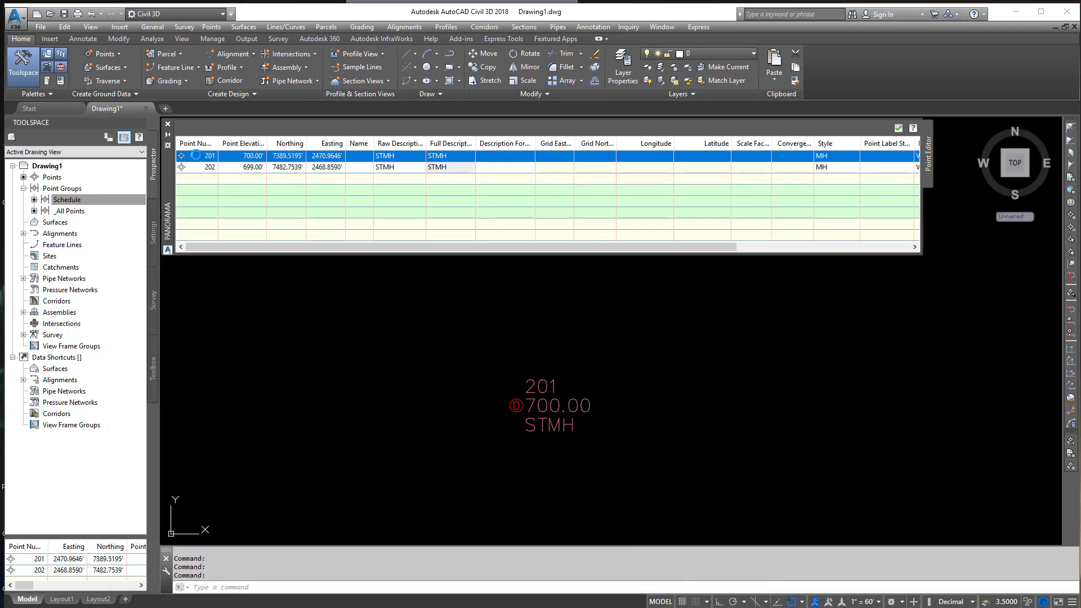
left_click(200, 167, "shift")
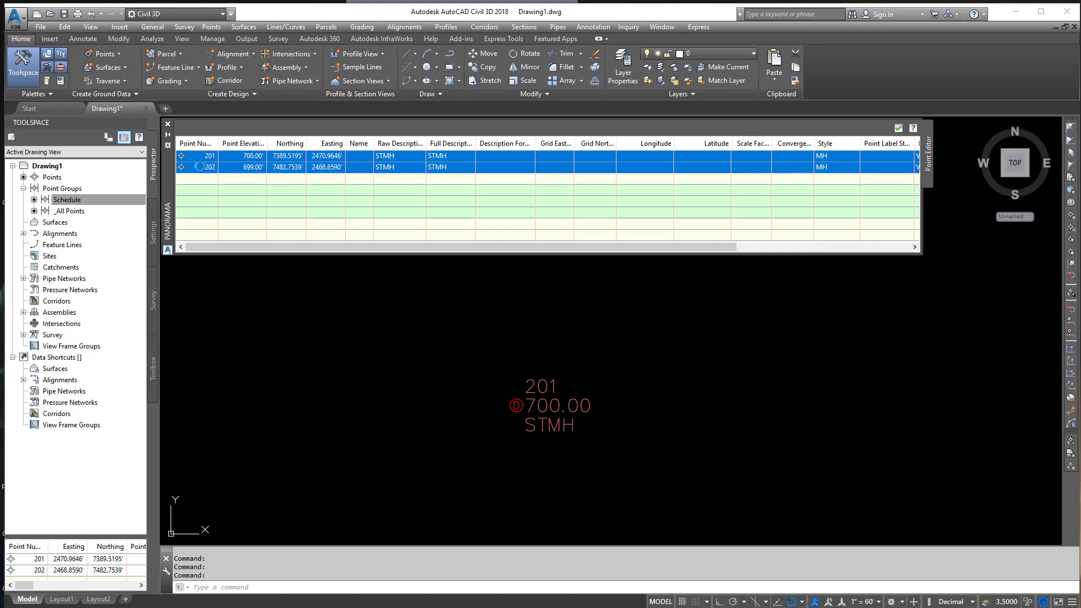
right_click(200, 166)
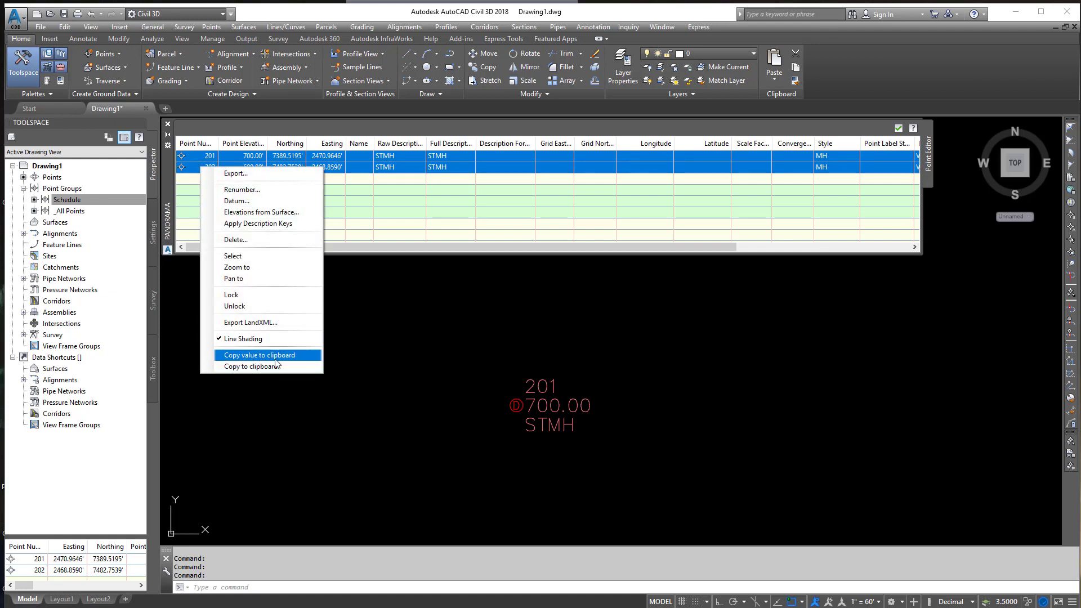
left_click(237, 366)
Step: Switch to Excel and paste the copied points over the existing data on SHEET2, starting at cell A1
key("alt+Tab")
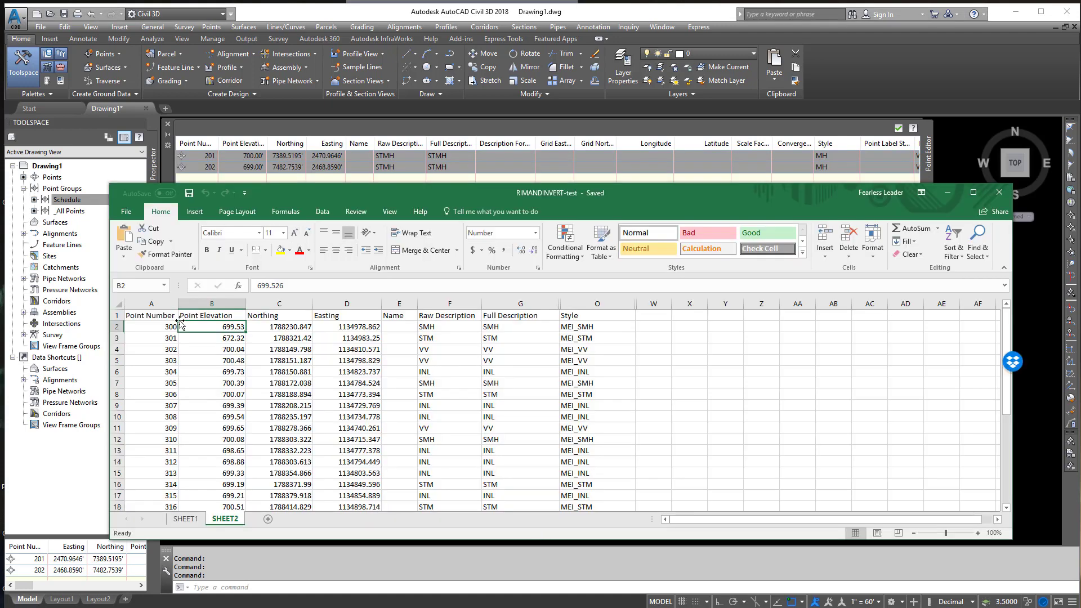
left_click(144, 314)
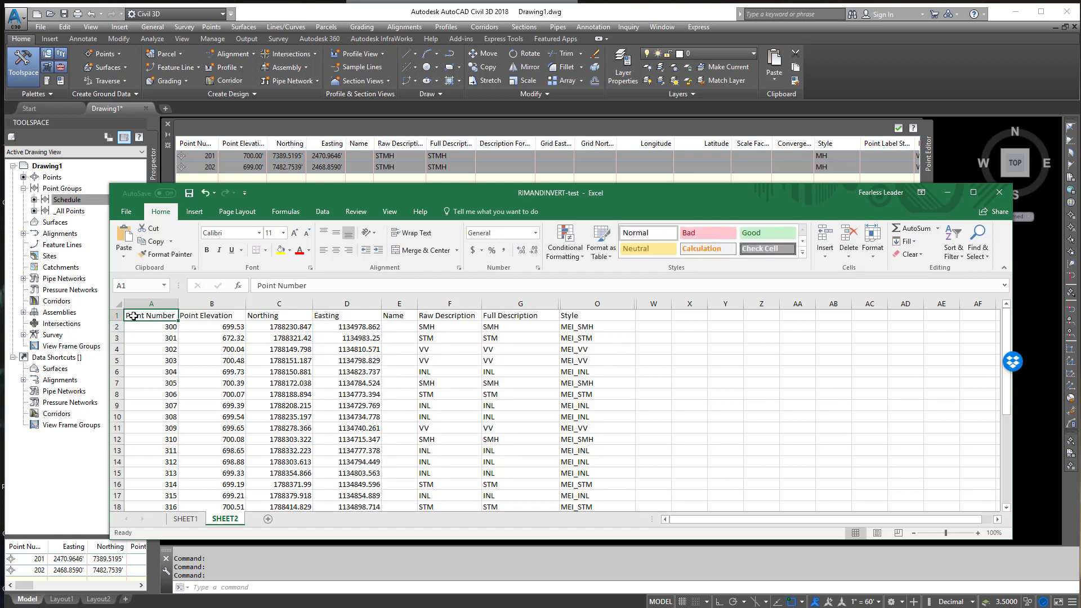
key("ctrl+shift+End")
key("ctrl+v")
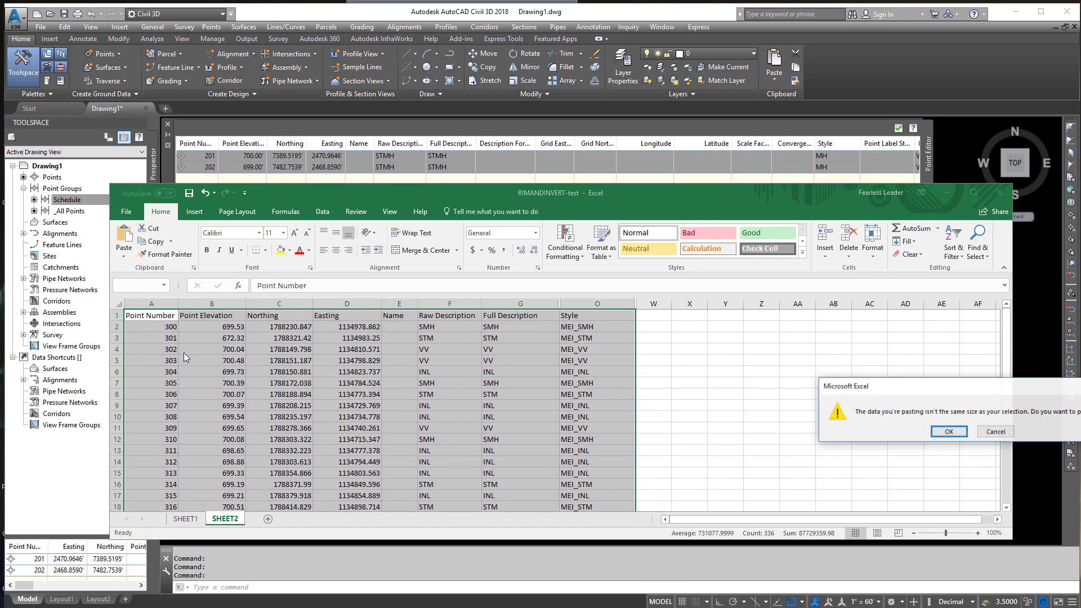
left_click(949, 431)
Step: Delete the leftover point data below row 3 on SHEET2
left_click_drag(162, 349, 571, 549)
key("Delete")
scroll(391, 435, "up", 10)
left_click(355, 426)
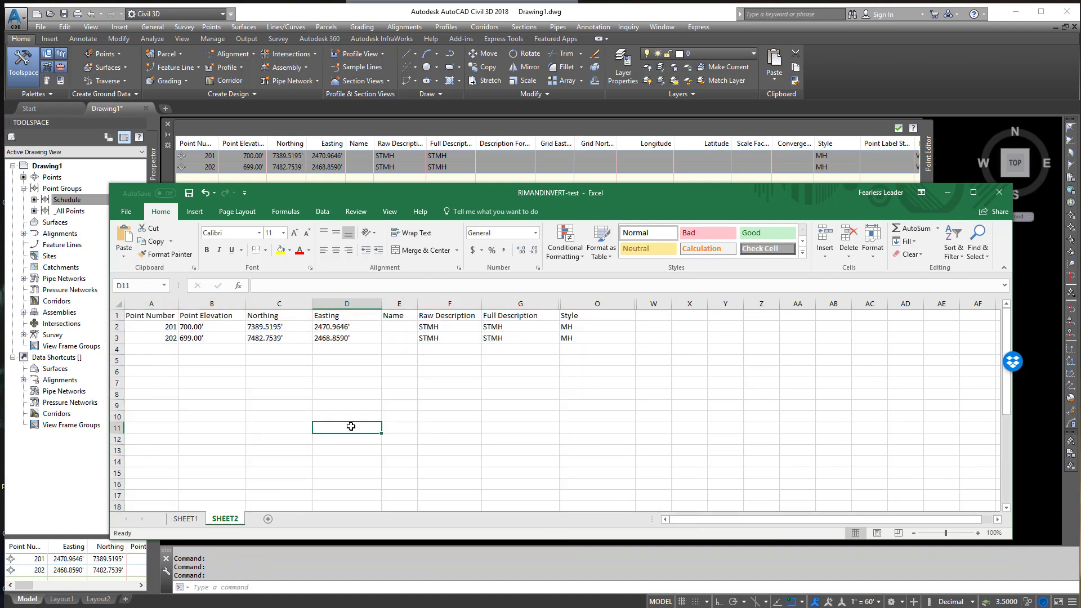
scroll(379, 430, "down", 5)
scroll(357, 437, "up", 5)
Step: Check the rim and invert formulas on SHEET1, and replace every foot mark (') in SHEET2's data with nothing
left_click(185, 519)
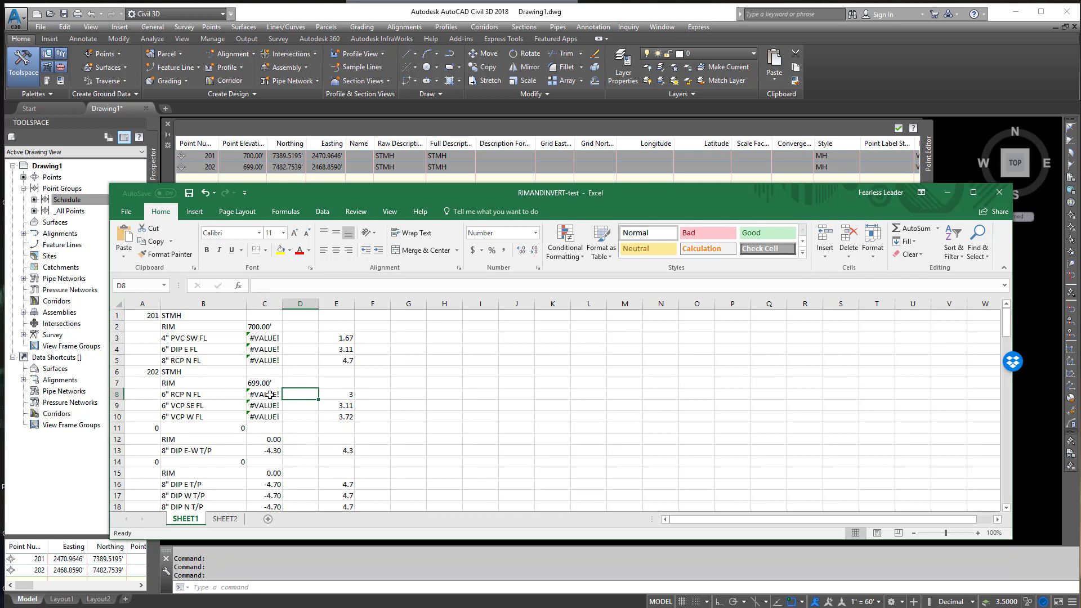
left_click(259, 166)
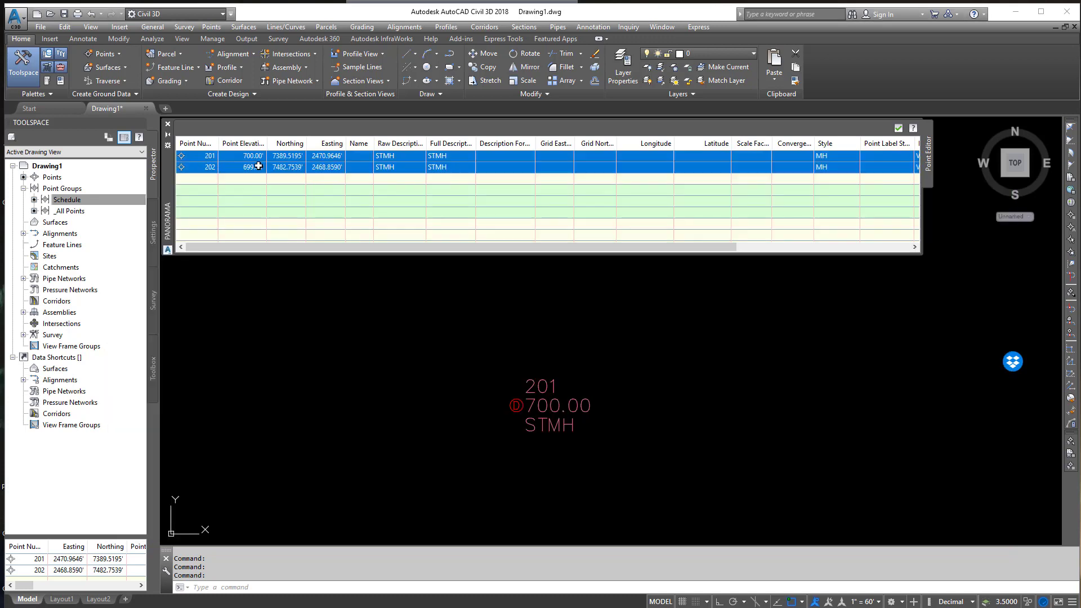
key("alt+Tab")
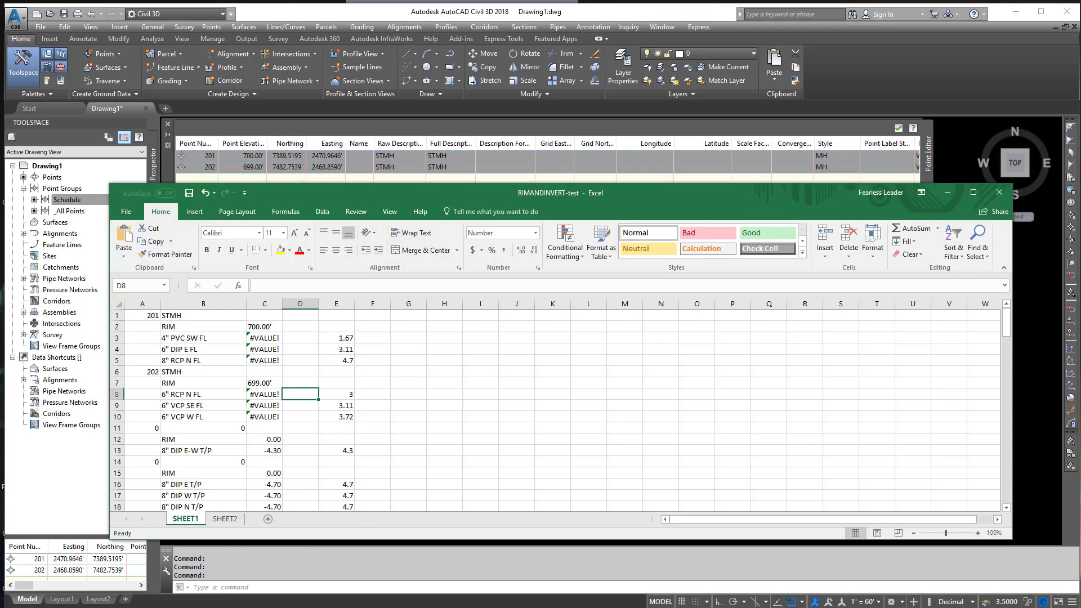
left_click(225, 518)
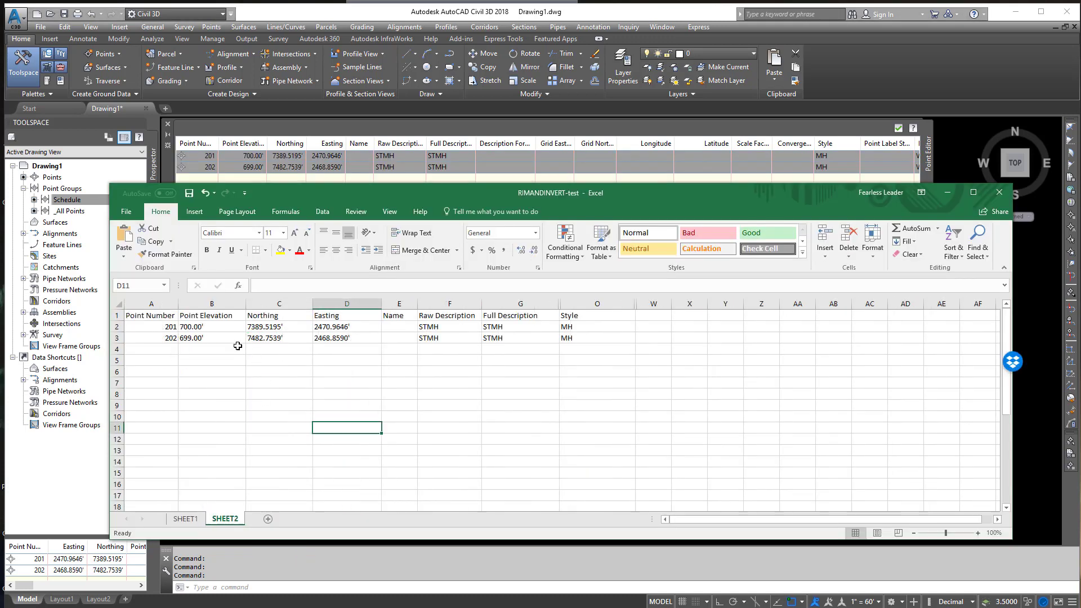
left_click(216, 327)
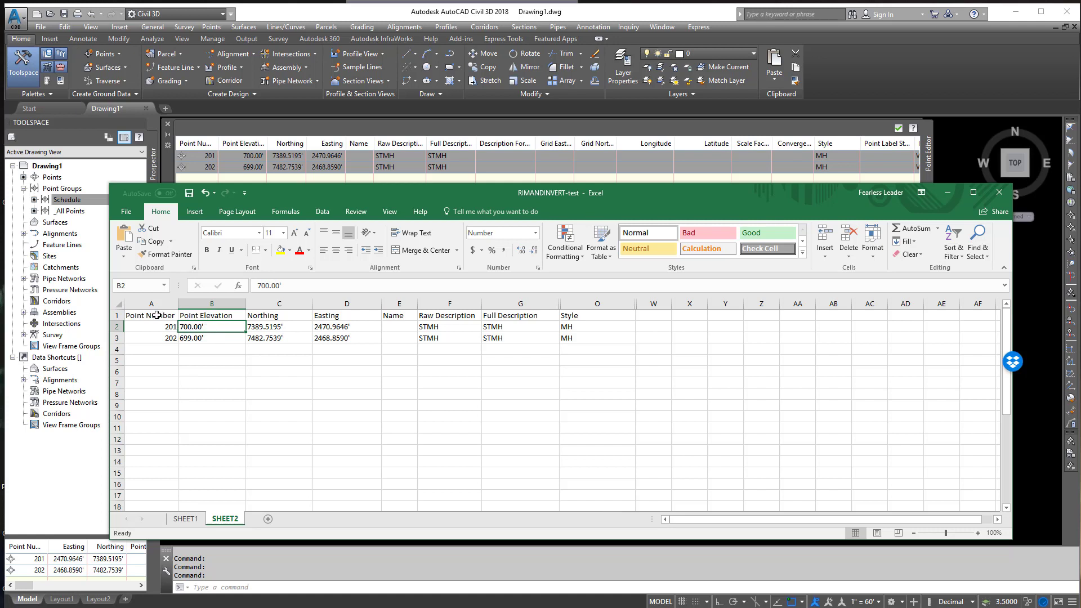
key("ctrl+a")
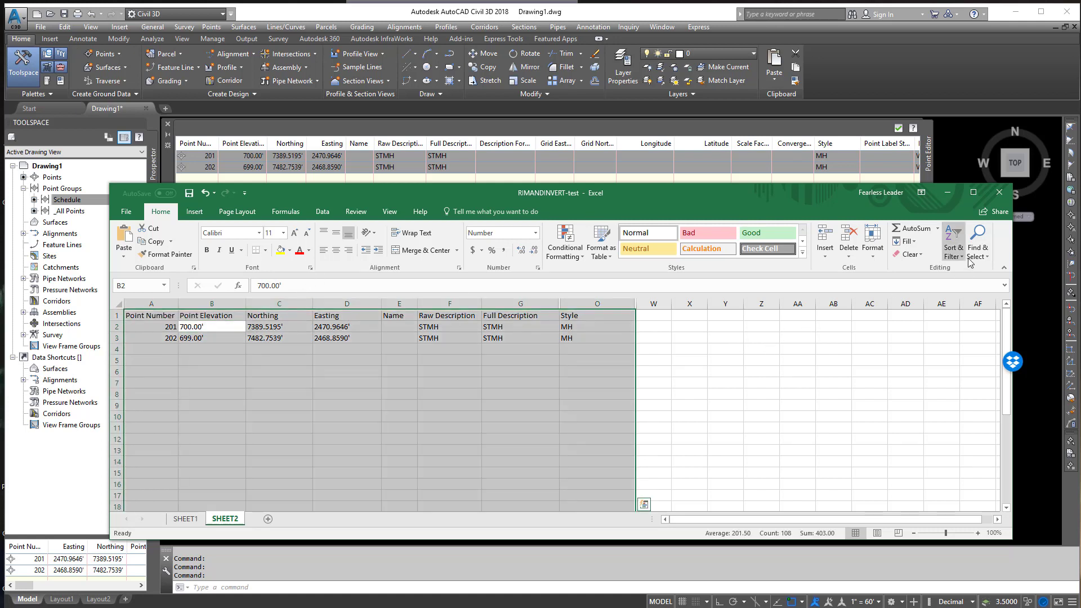
left_click(978, 241)
left_click(999, 284)
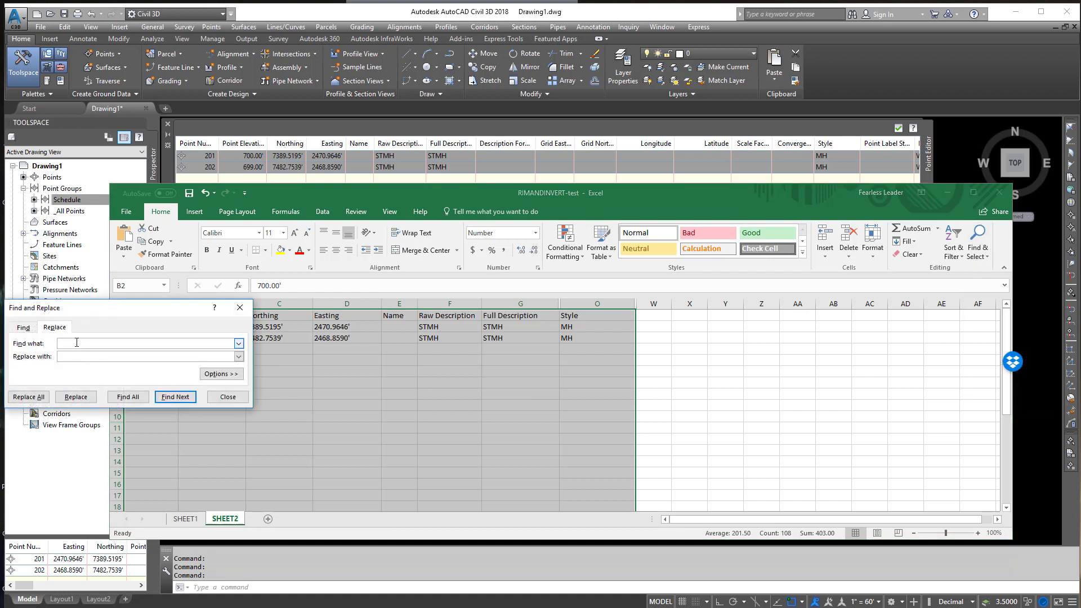
type("'")
left_click(64, 357)
left_click(34, 398)
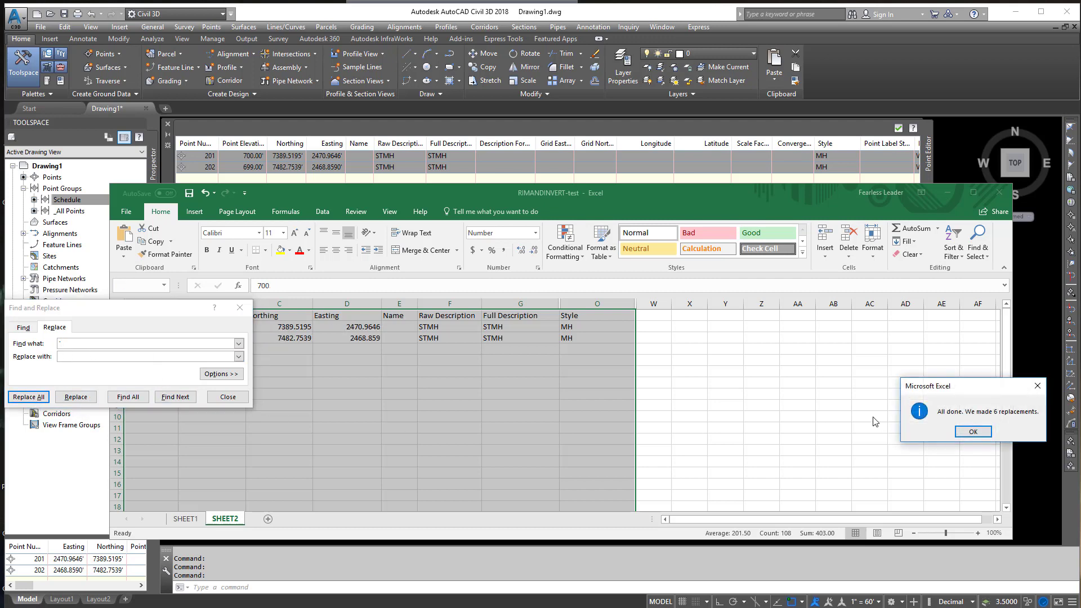
Step: Close the finished find-and-replace operation and select the point elevation cell B2 on SHEET2
left_click(972, 431)
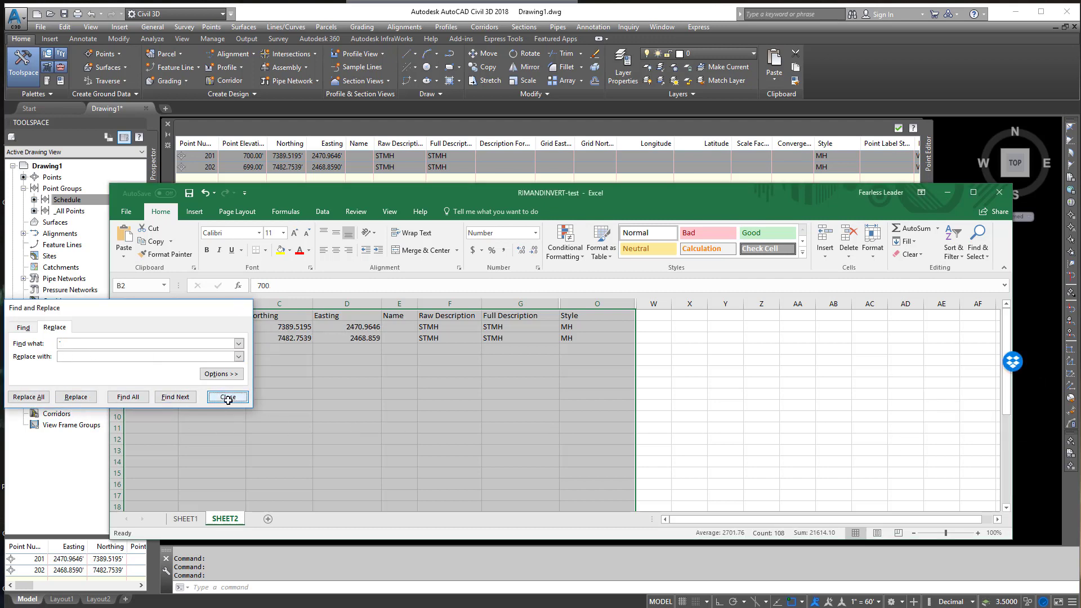
left_click(228, 397)
left_click(284, 416)
left_click(230, 328)
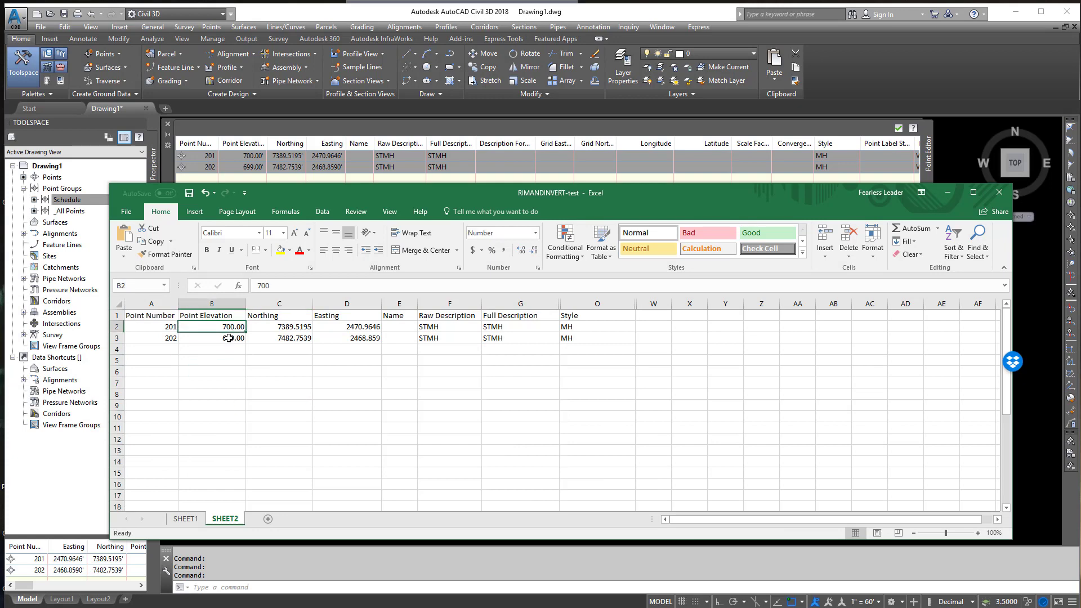
Step: Clear the unused structure entries on SHEET1 from row 11 down to row 116
left_click(185, 519)
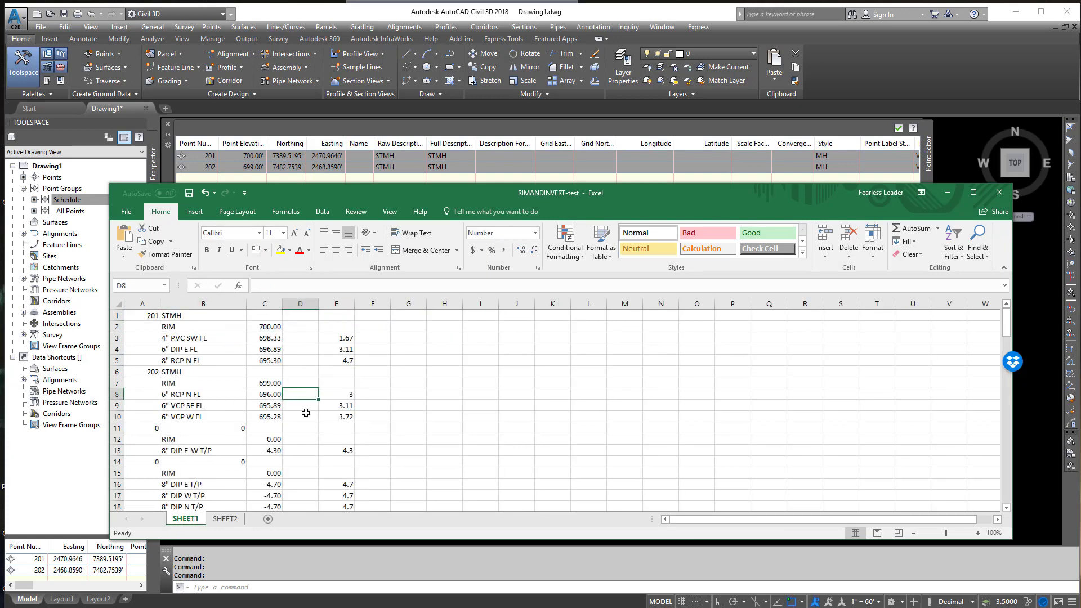
scroll(215, 377, "down", 1)
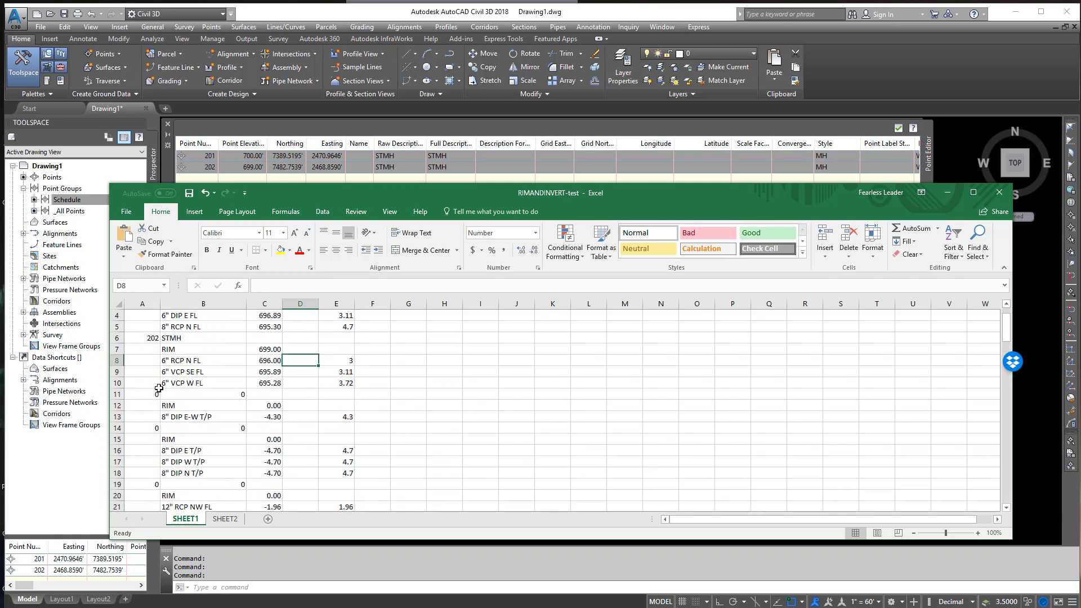
left_click(153, 394)
left_click_drag(154, 394, 408, 544)
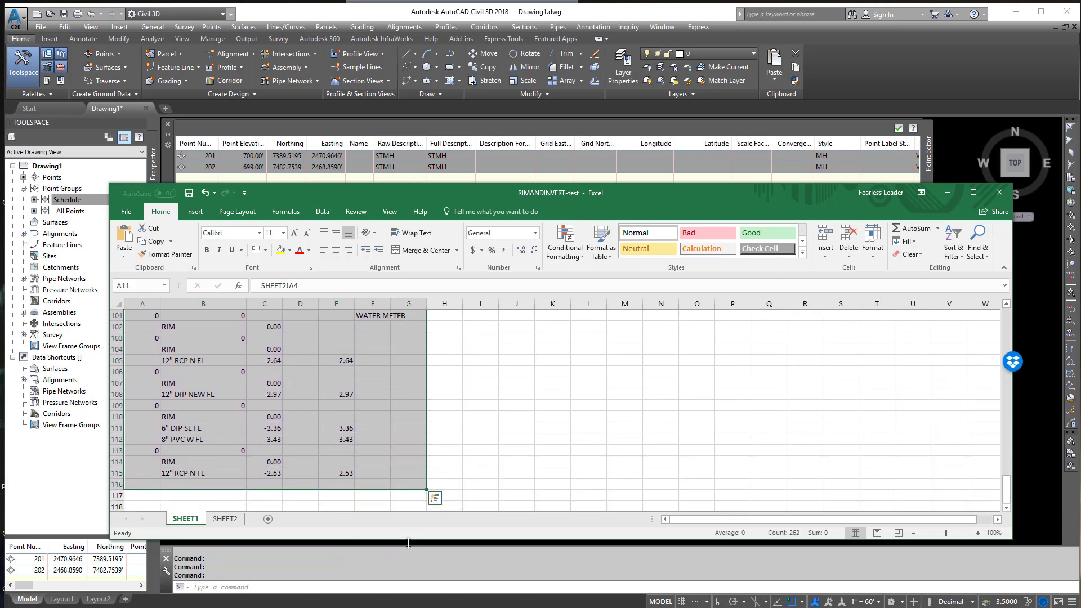
key("Delete")
scroll(408, 535, "up", 7)
left_click(314, 446)
scroll(314, 467, "up", 1)
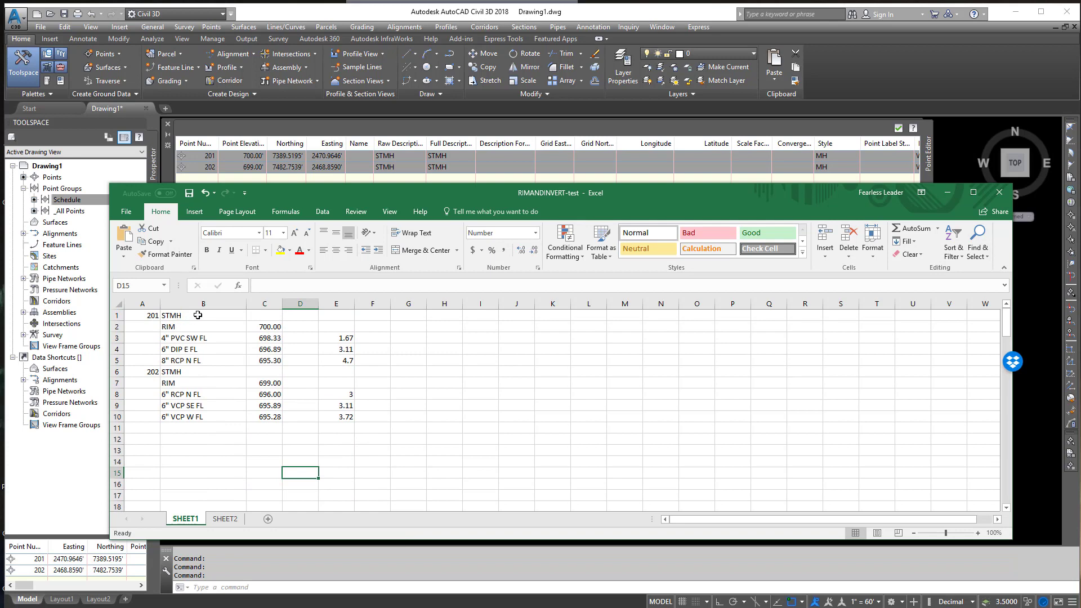
Step: Examine the cells for structures 201 and 202 on SHEET1, including their linked descriptions, the rim in C2 and the measure-downs in column E
left_click(191, 316)
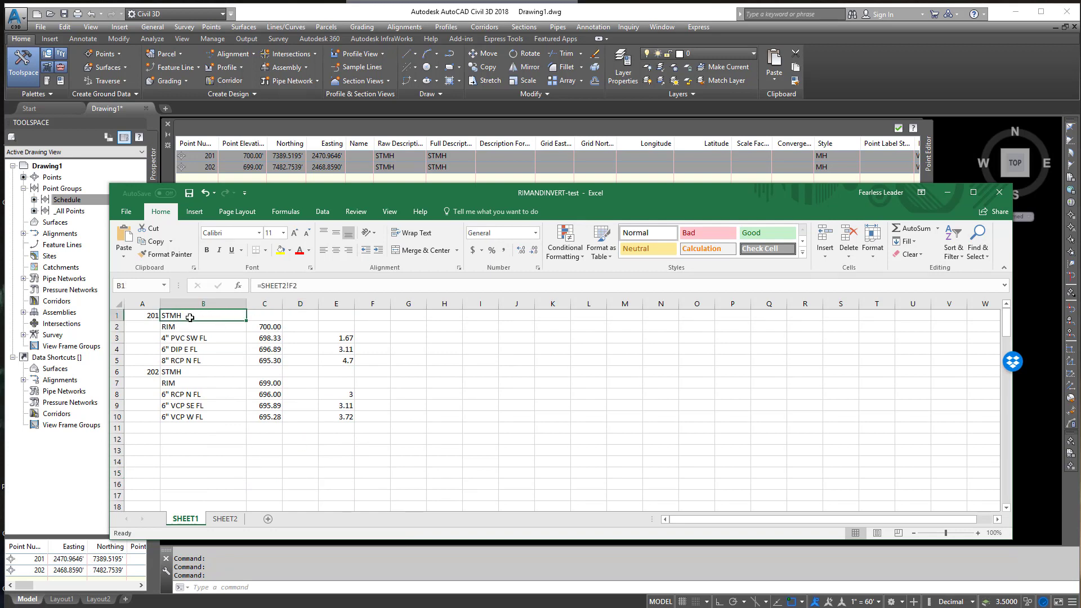
left_click(279, 327)
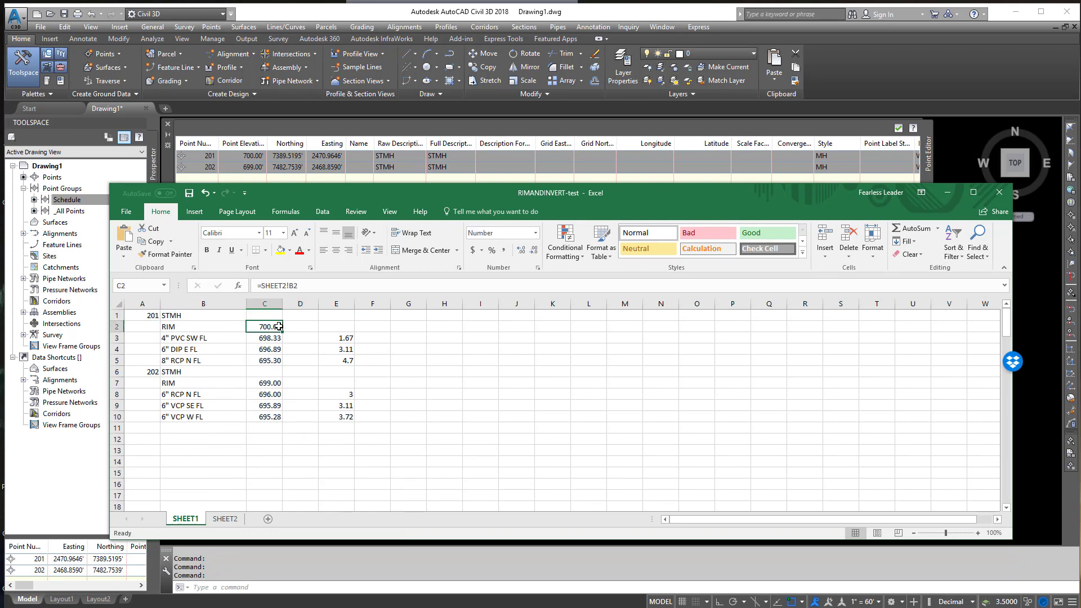
left_click(187, 381)
left_click(212, 372)
left_click(334, 396)
left_click(350, 338)
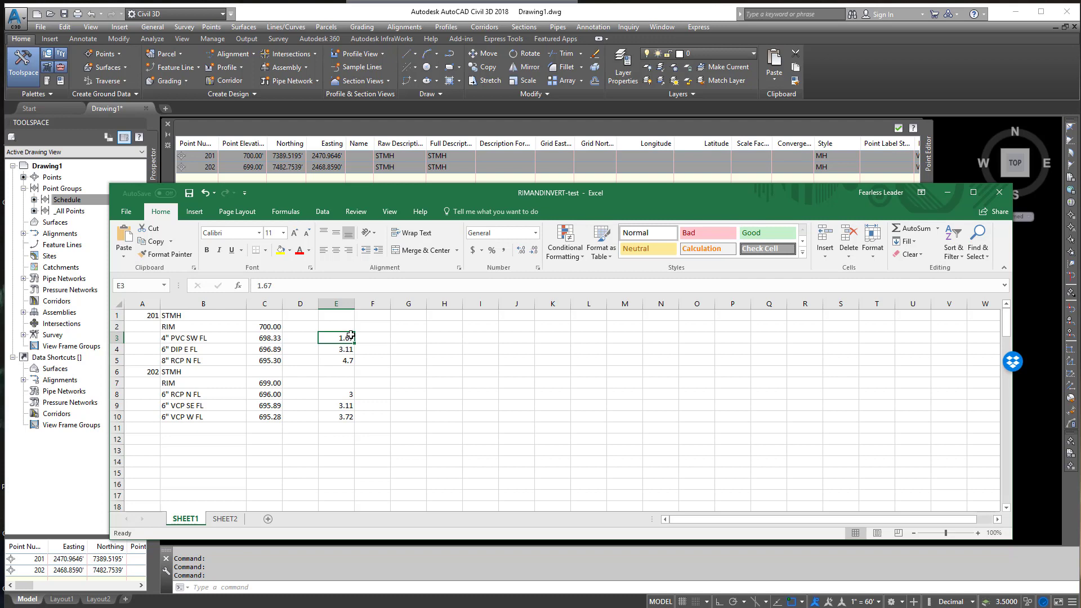
Step: Replace structure 201's first pipe description in B3 with 12" RCP N FL
left_click(207, 339)
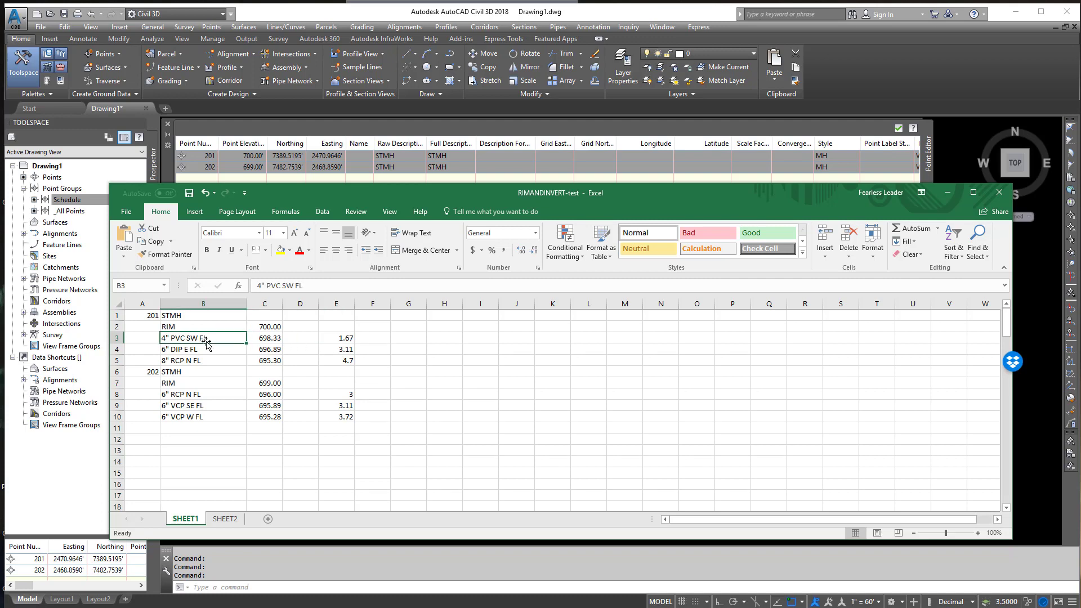
double_click(220, 338)
left_click_drag(219, 338, 152, 343)
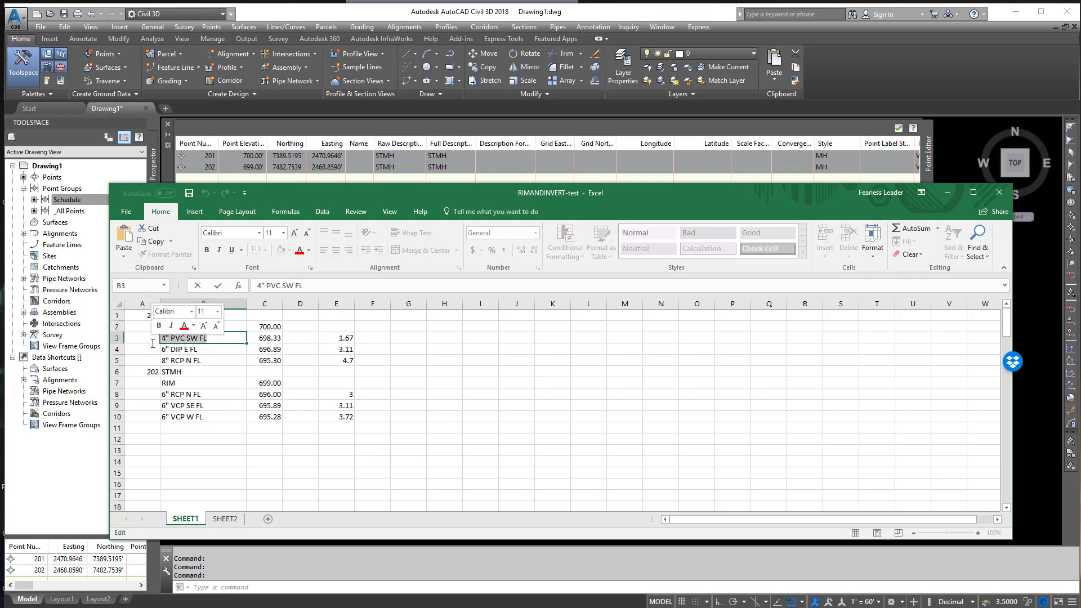
type("12")
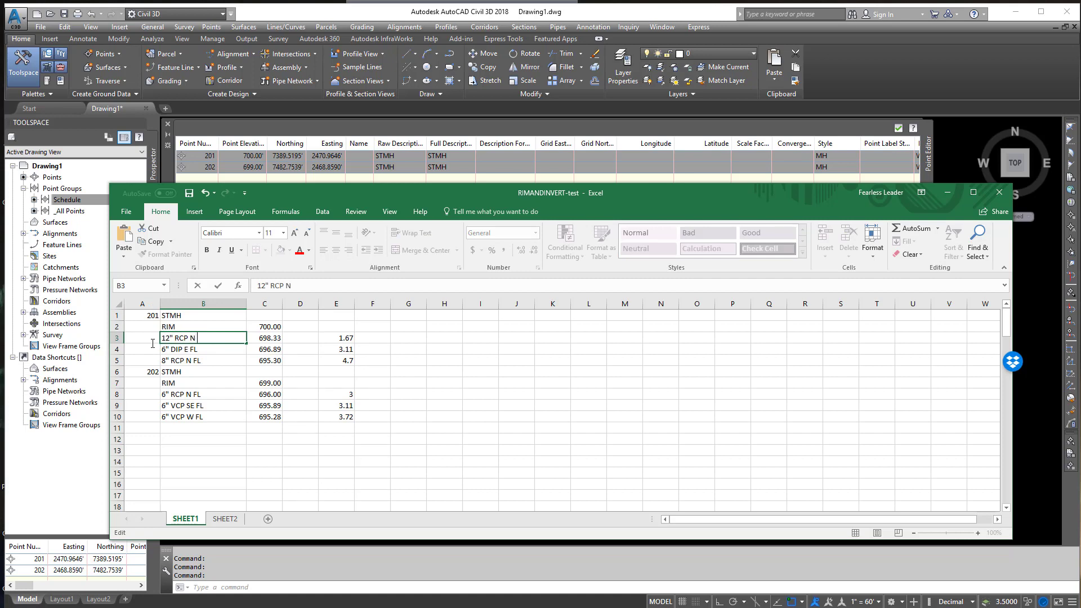
left_click(267, 338)
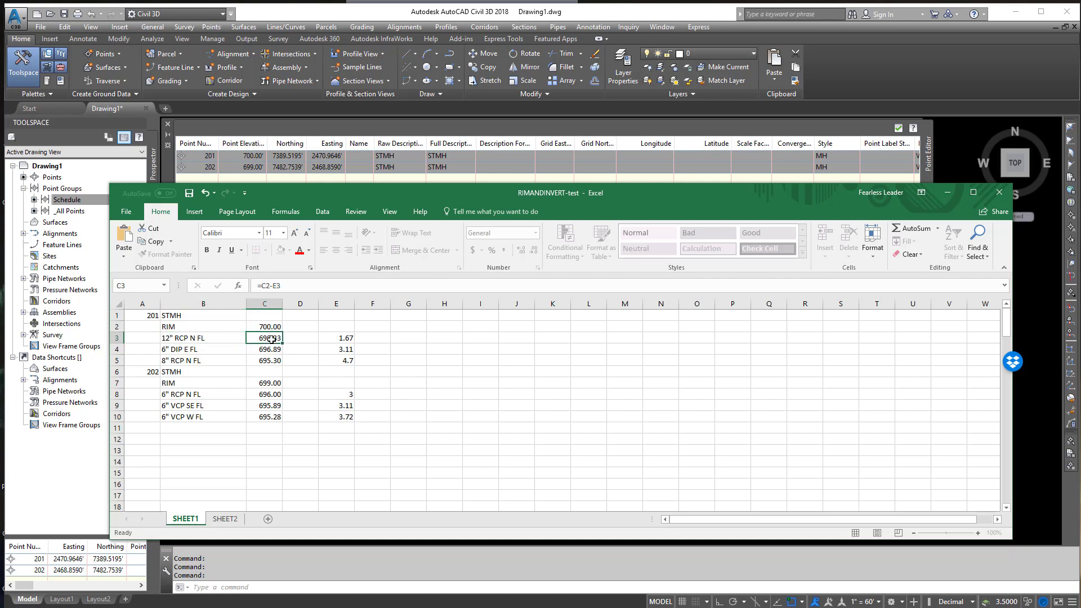
Step: Check the invert formula in C3 and enter -6 as the first pipe's measure-down in E3
double_click(266, 338)
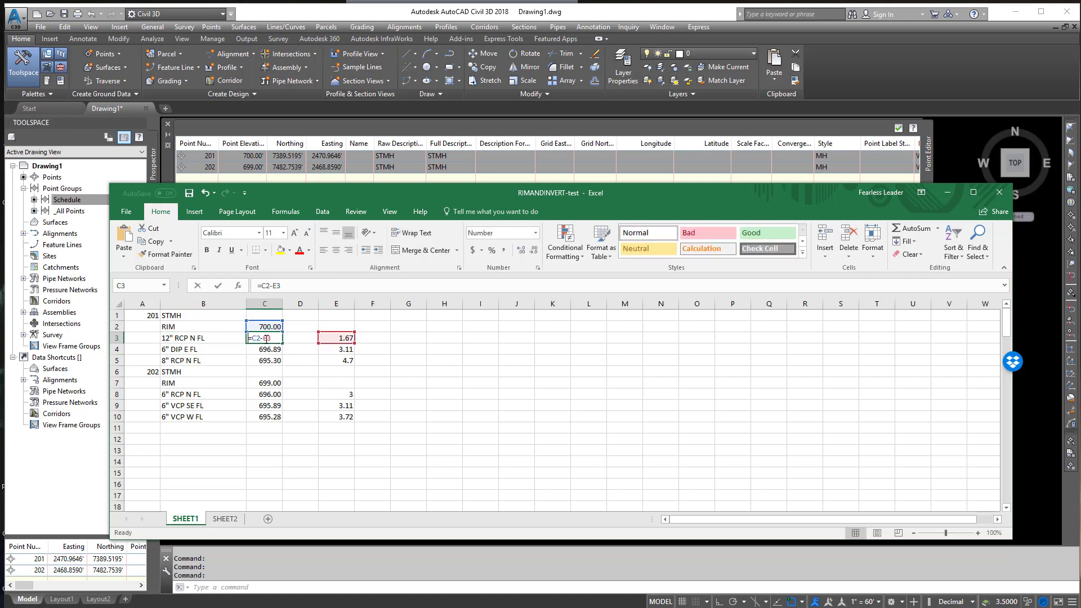
left_click(315, 347)
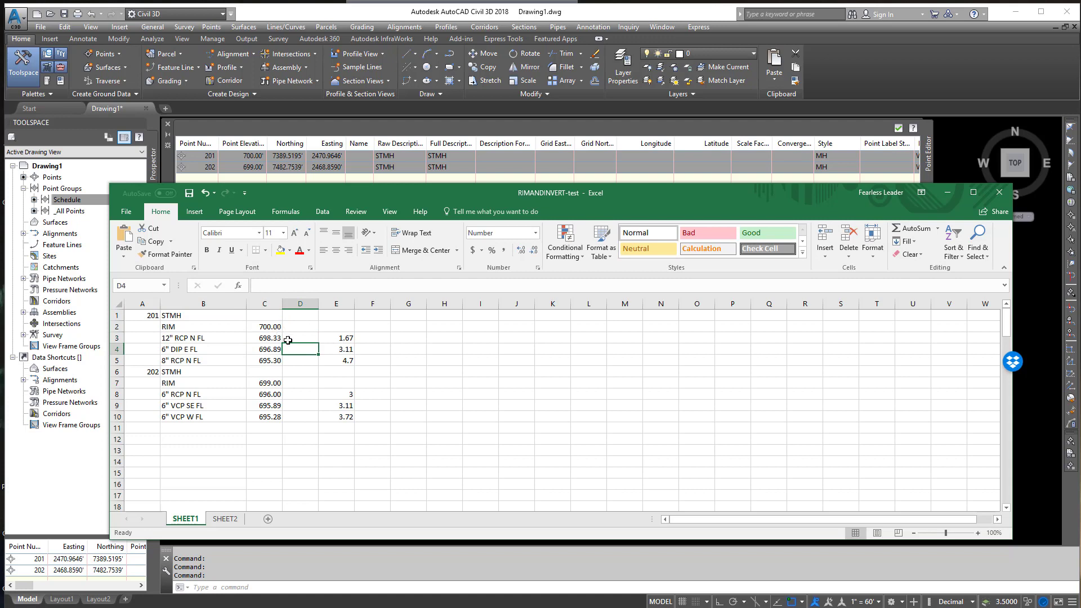
left_click(343, 339)
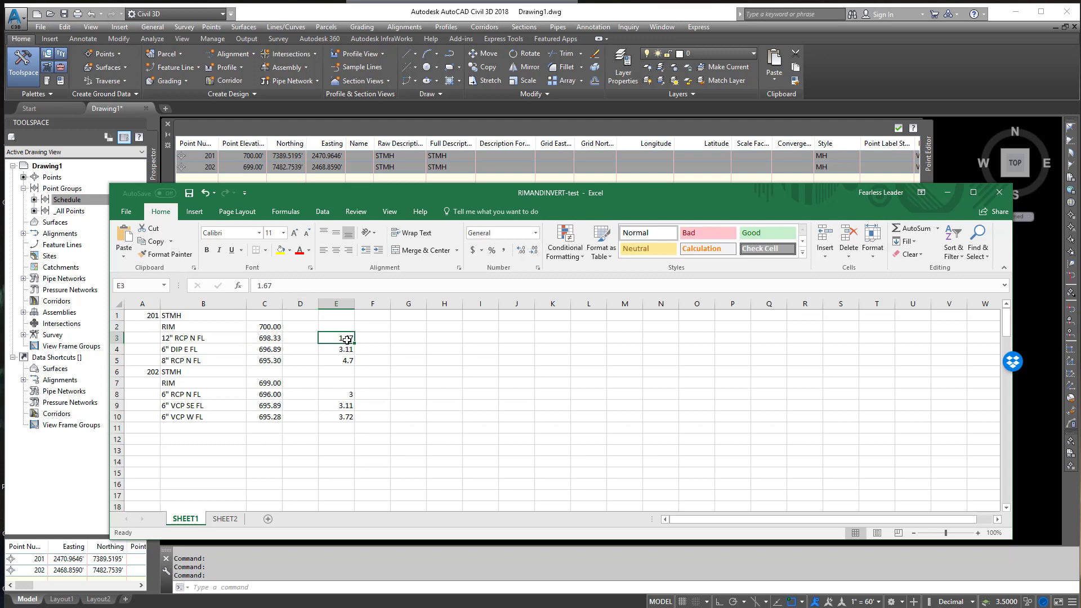
type("-6")
key("Return")
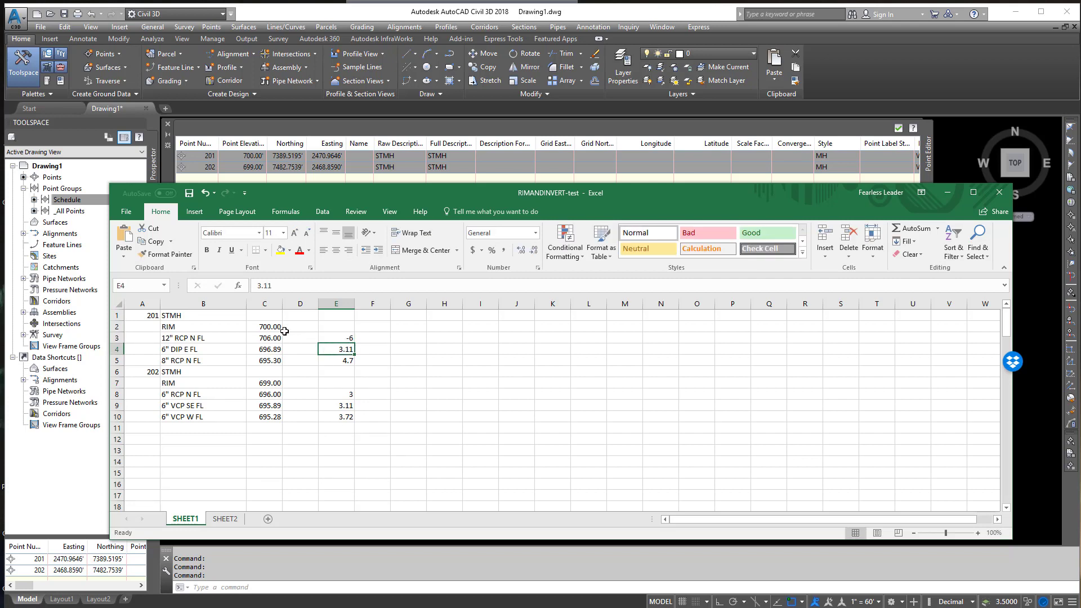
Step: Remove the minus sign from the measure-down in E3, making it 6
double_click(336, 340)
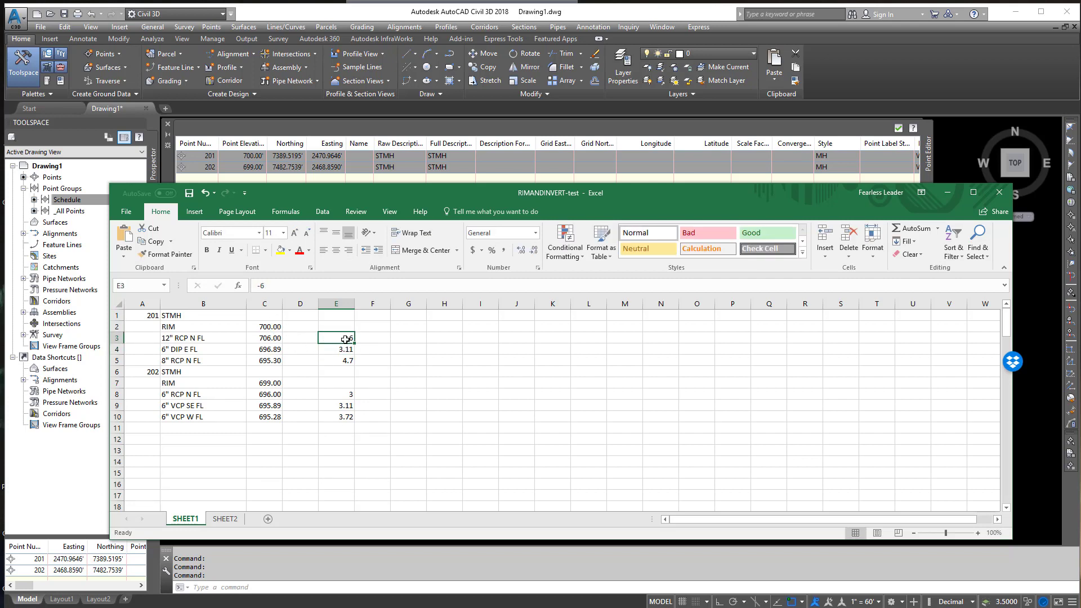
key("Delete")
key("Return")
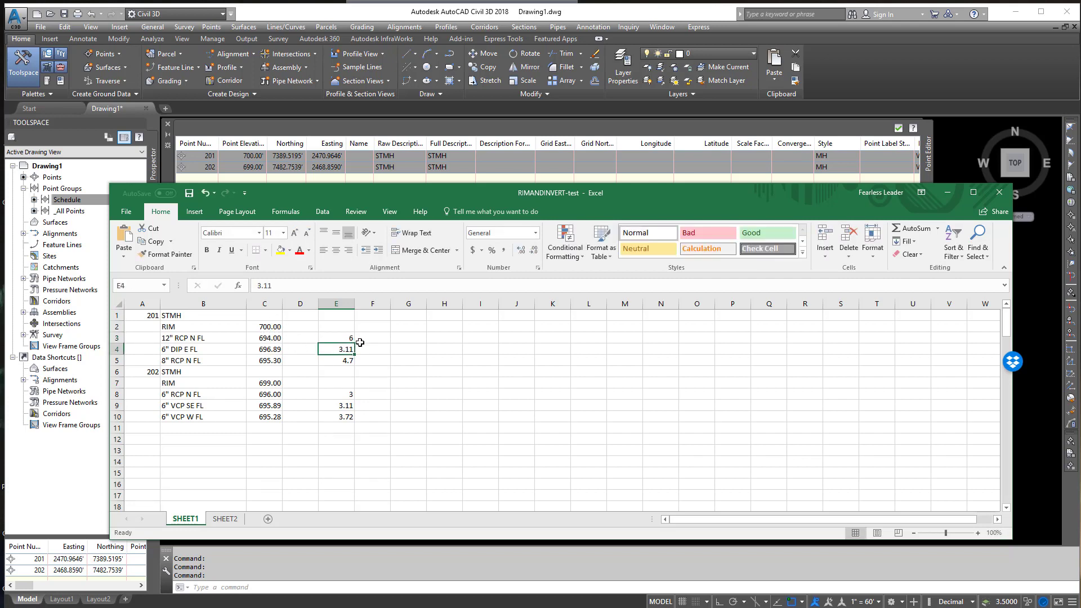
Step: Replace structure 201's second pipe description in B4 with 12" RCP S FL and set its measure-down in E4 to 5
left_click(210, 353)
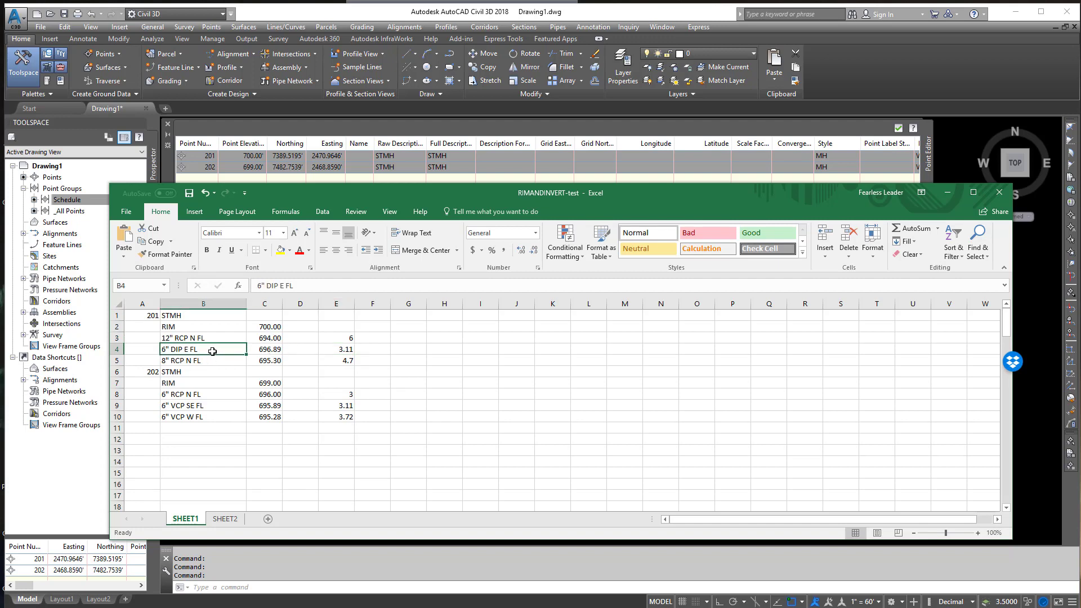
double_click(214, 351)
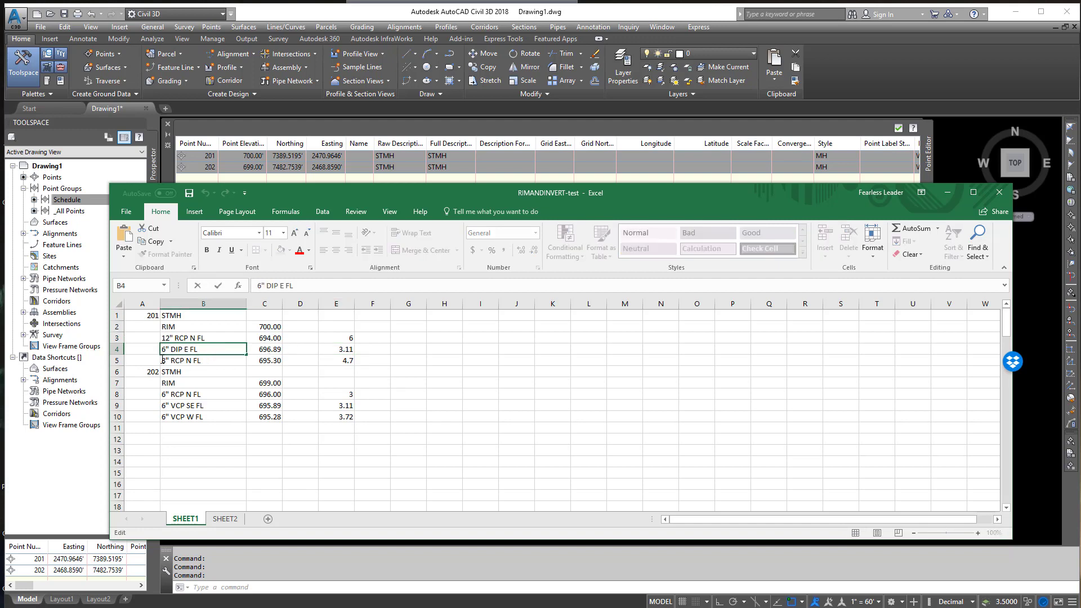
left_click_drag(198, 349, 155, 344)
type("12\" RCP S")
left_click(349, 350)
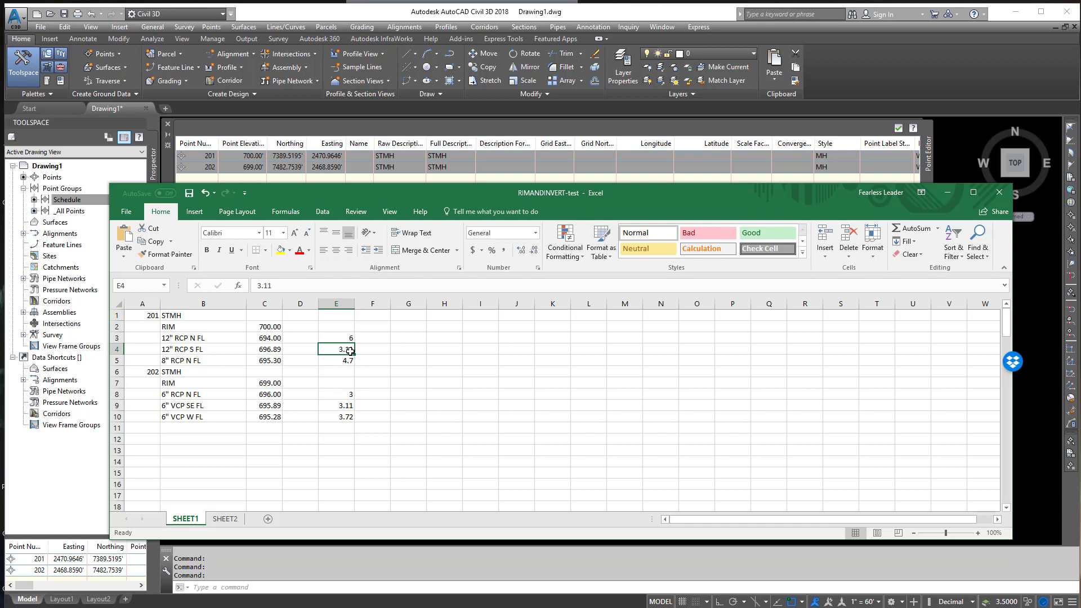
type("5")
key("Return")
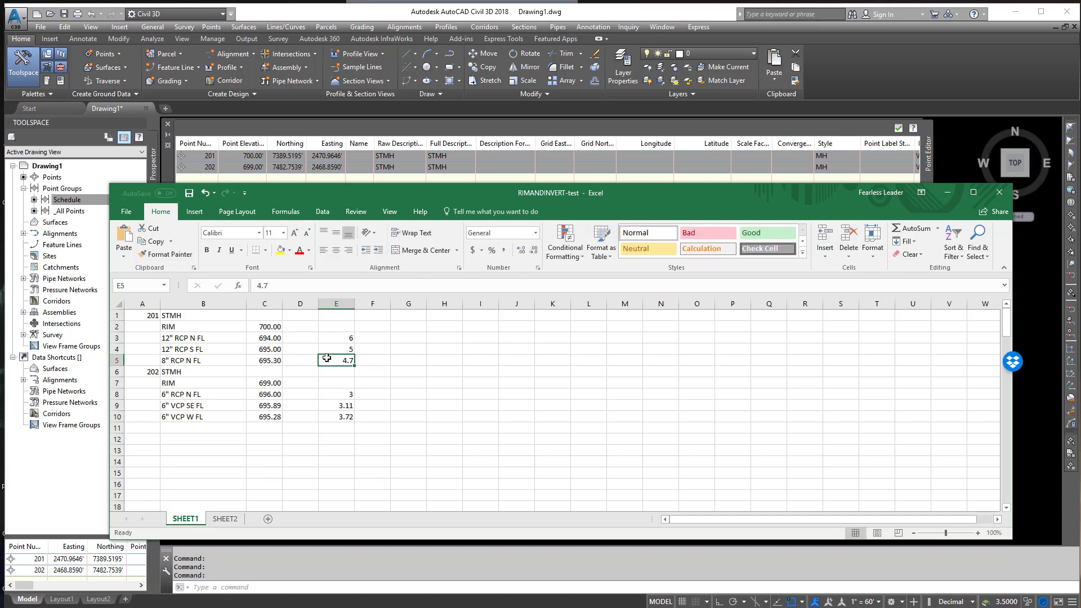
Step: Clear structure 201's third pipe entry, 8" RCP N FL, from cells A5 to E5, leaving the row blank
left_click(117, 361)
right_click(118, 361)
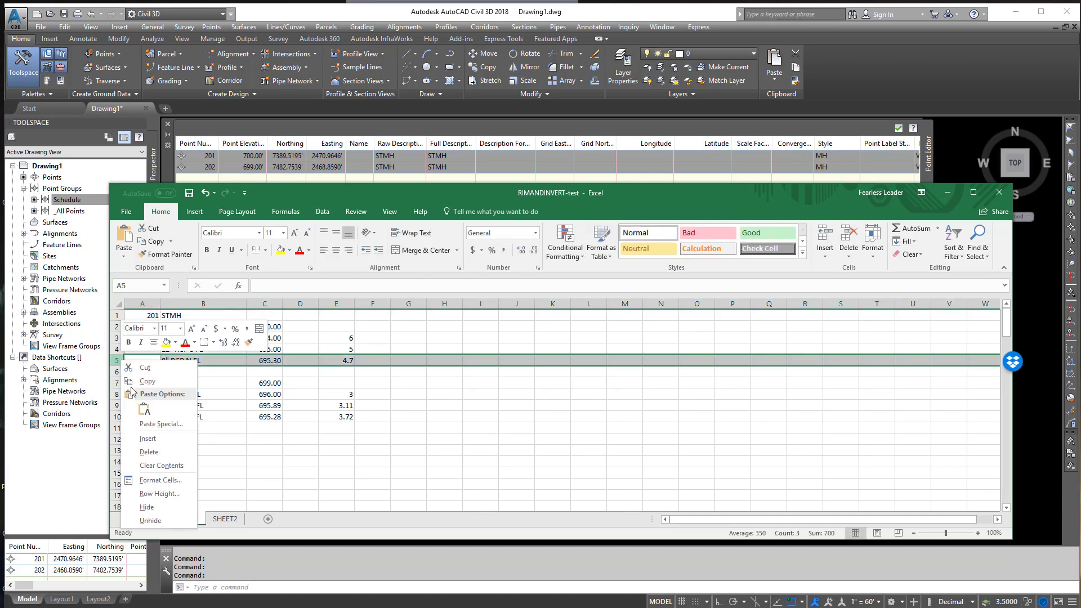
left_click(148, 361)
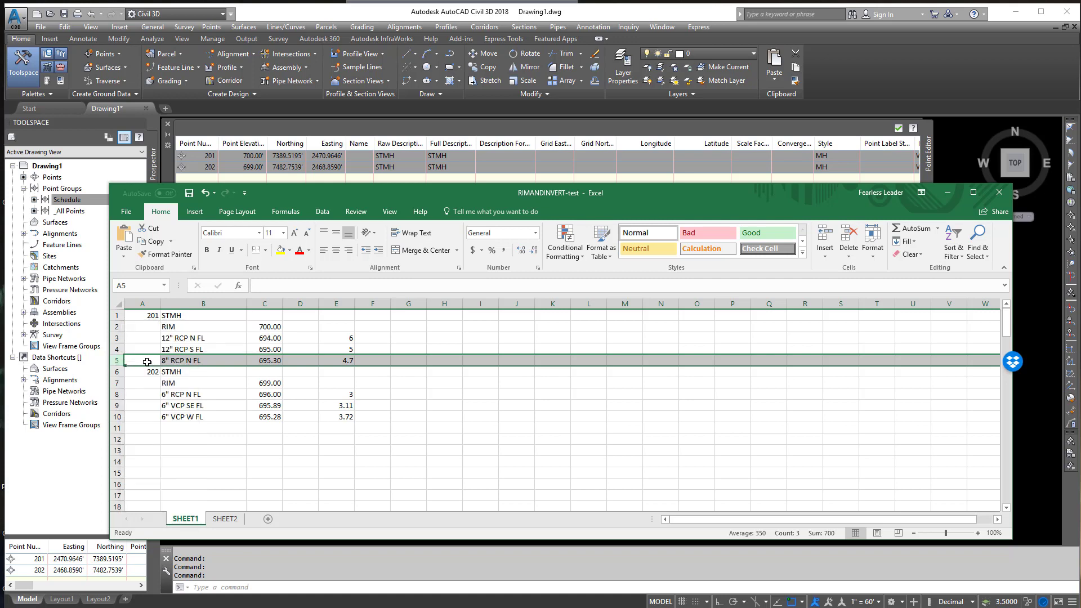
left_click_drag(143, 360, 363, 366)
key("Delete")
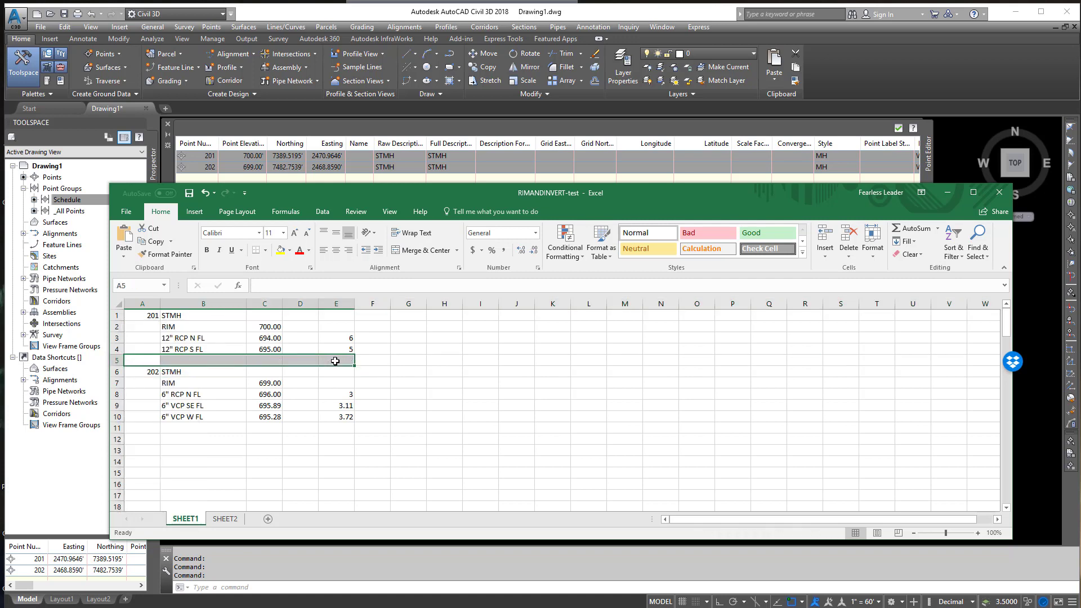
left_click(270, 379)
Step: Set structure 201's pipe measure-downs to 5 in E3 and 6 in E4
left_click(210, 364)
left_click(205, 347)
left_click(205, 340)
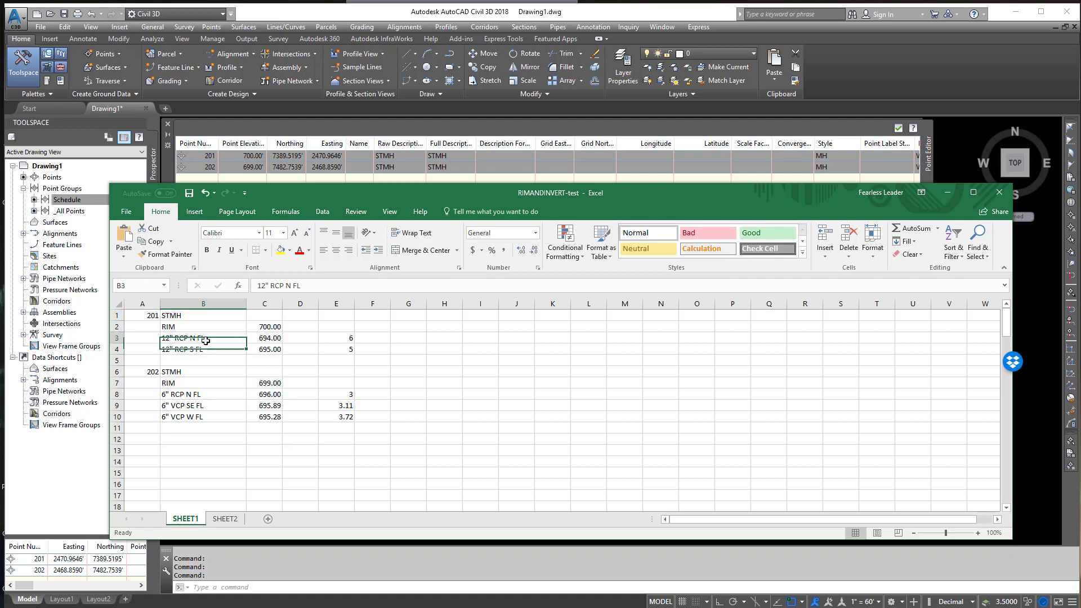
left_click(347, 350)
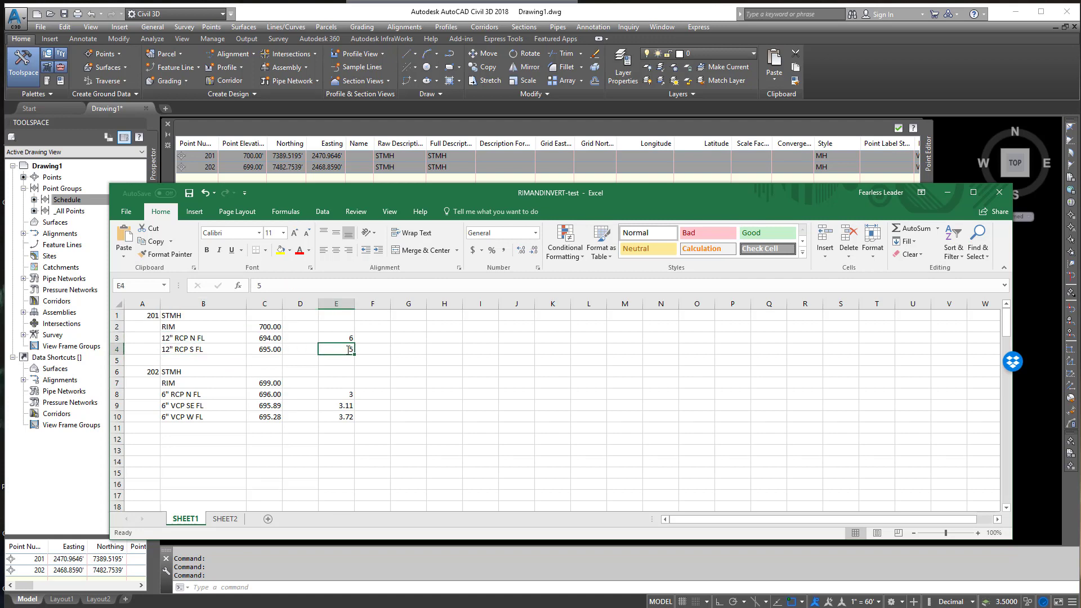
type("6")
left_click(348, 340)
type("9")
left_click(340, 359)
left_click(343, 339)
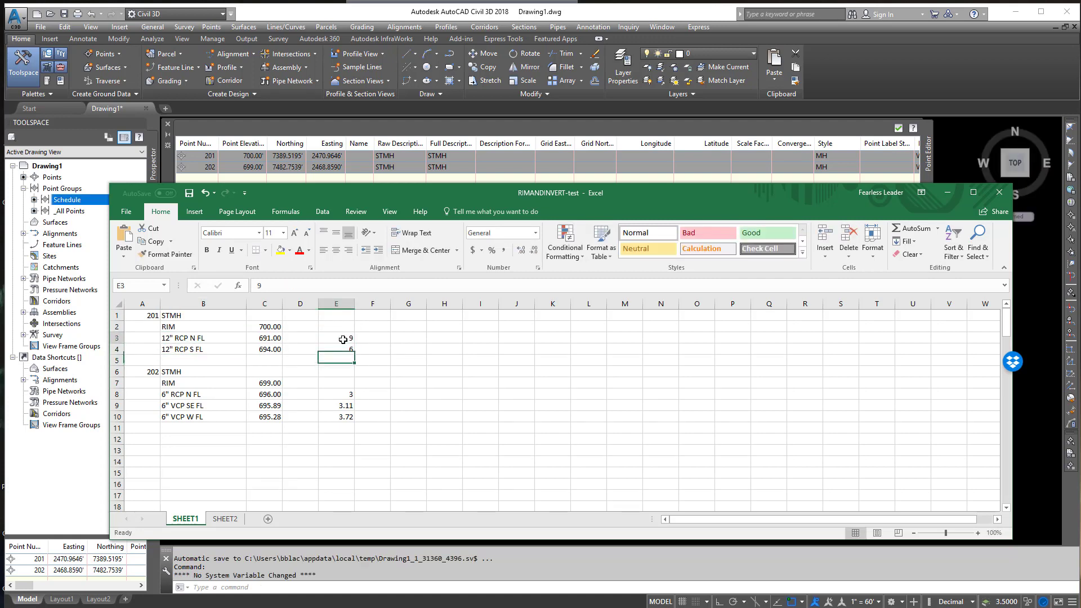
type("5")
key("Return")
Step: Swap structure 201's pipe directions so B3 reads 12" RCP S FL and B4 reads 12" RCP N FL
left_click(212, 336)
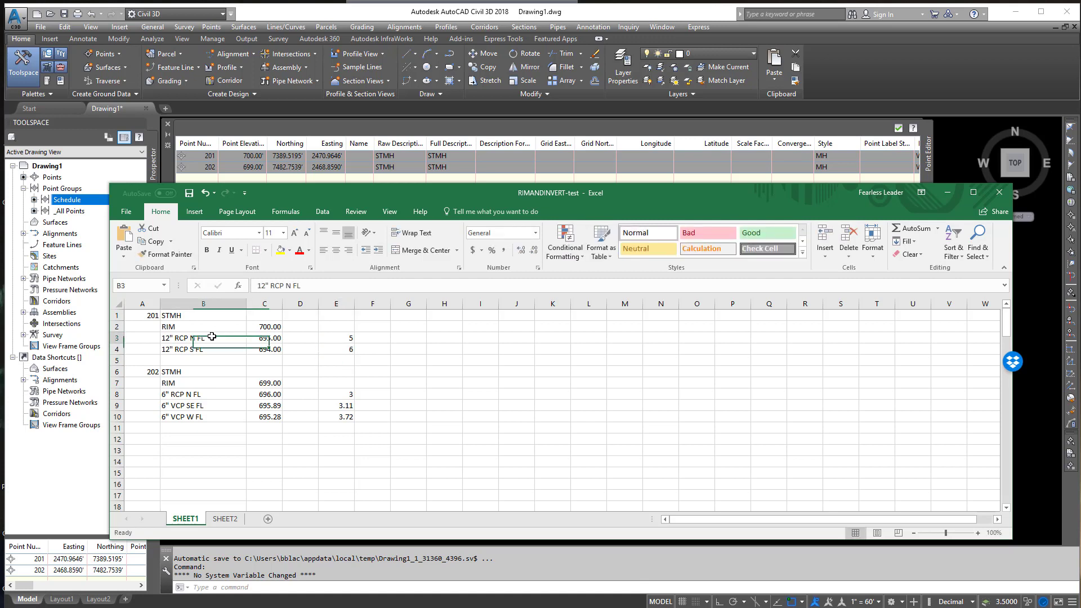
double_click(194, 339)
key("BackSpace")
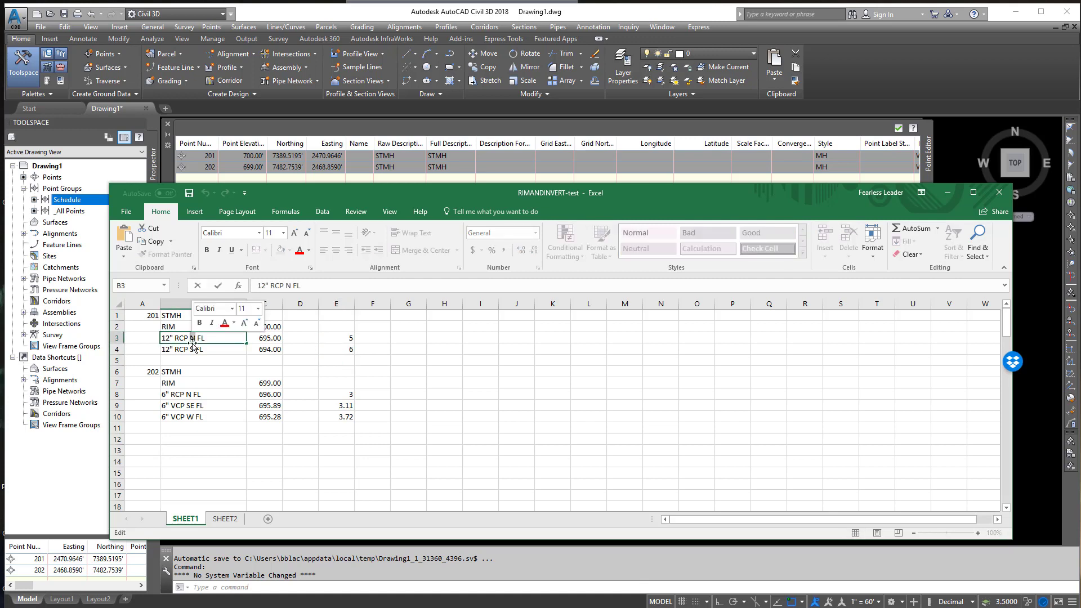
type("S")
double_click(194, 350)
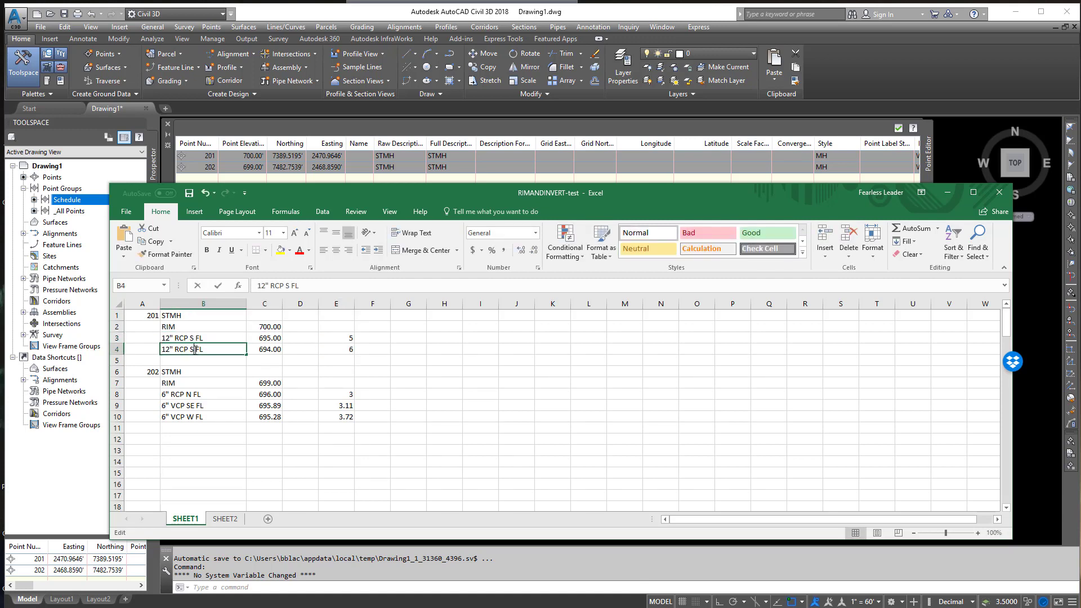
type("N")
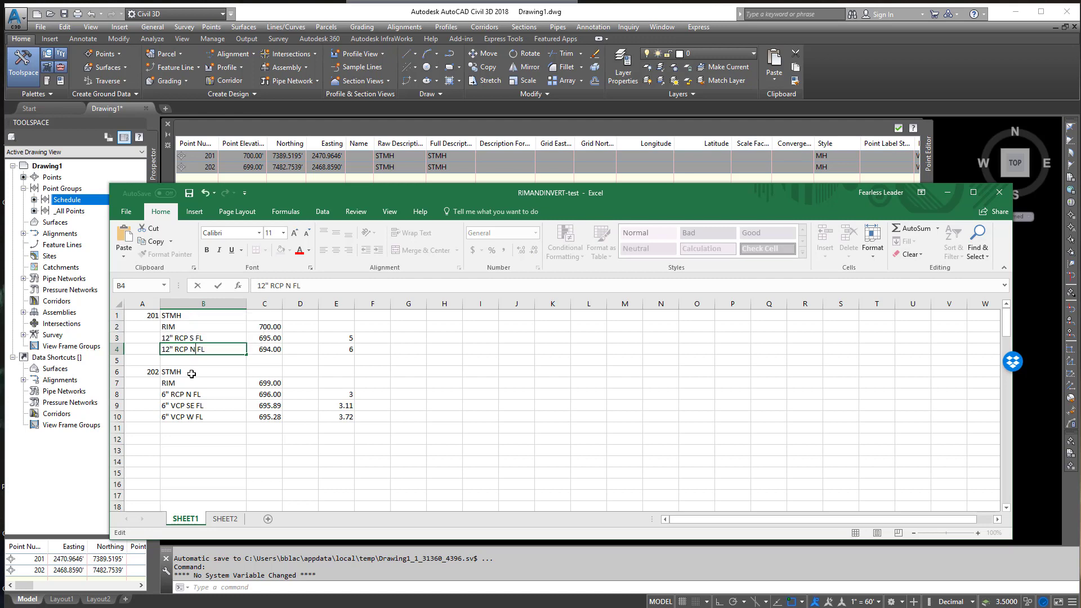
left_click(203, 371)
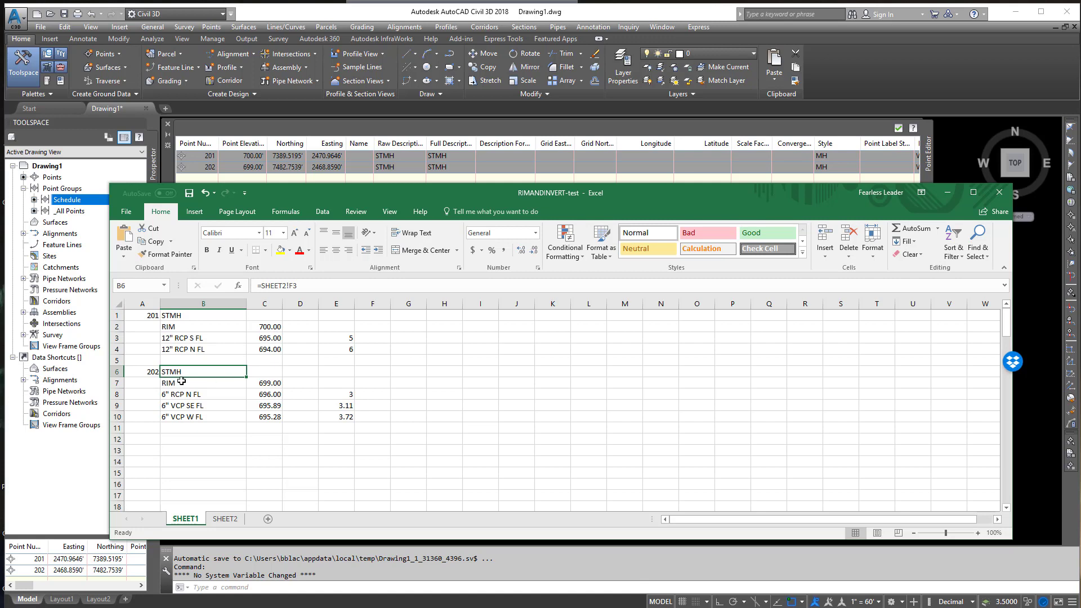
Step: Delete row 10, structure 202's third pipe entry, 6" VCP W FL
left_click(117, 416)
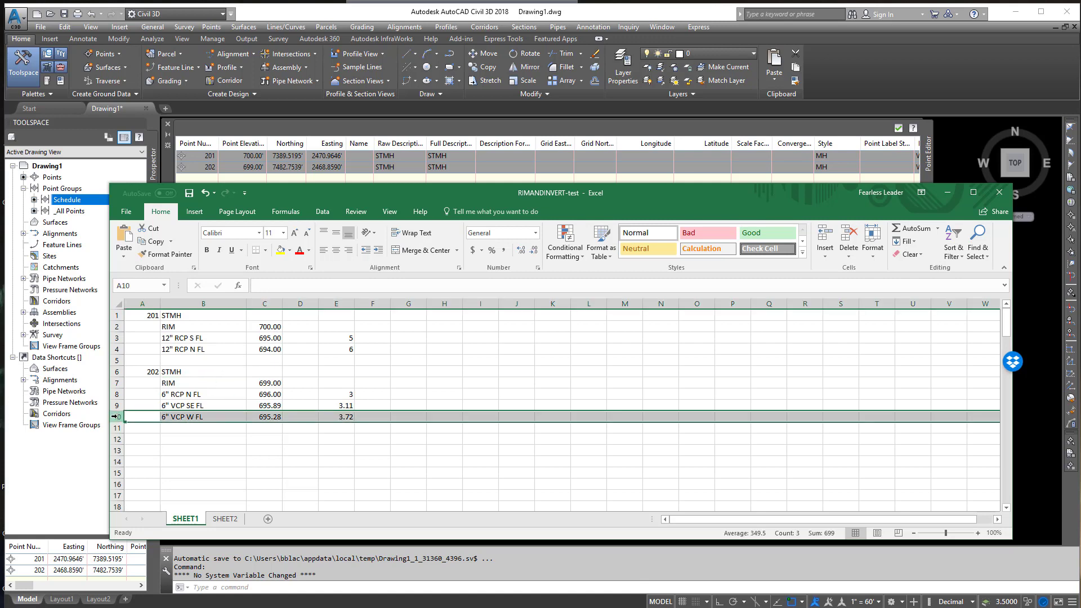
right_click(116, 416)
left_click(141, 508)
left_click(196, 409)
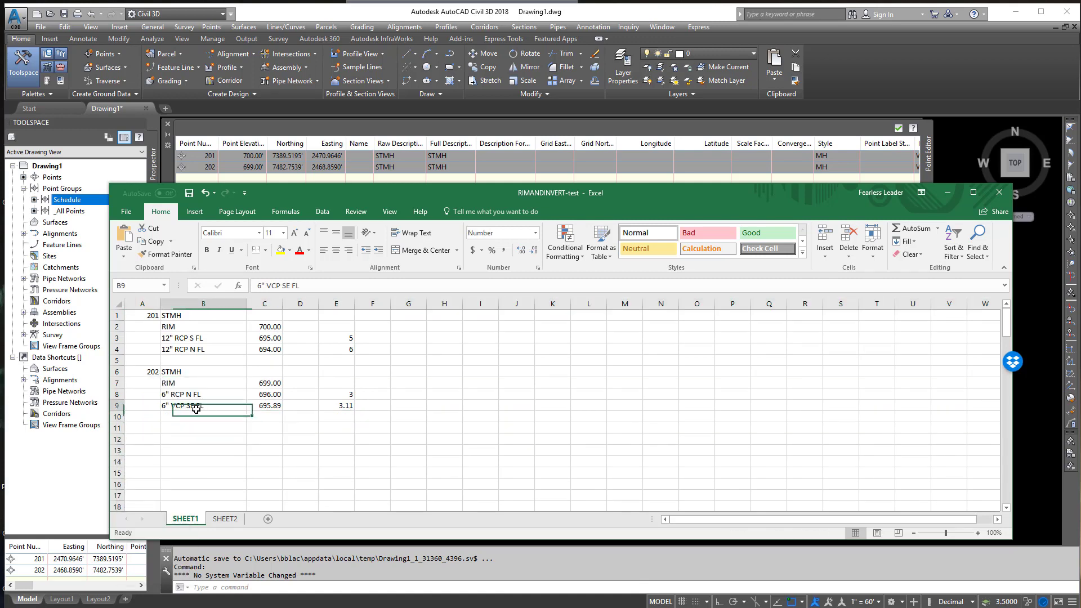
Step: Replace structure 202's first pipe description in B8 with 12" RCP S FL
left_click(204, 395)
double_click(209, 395)
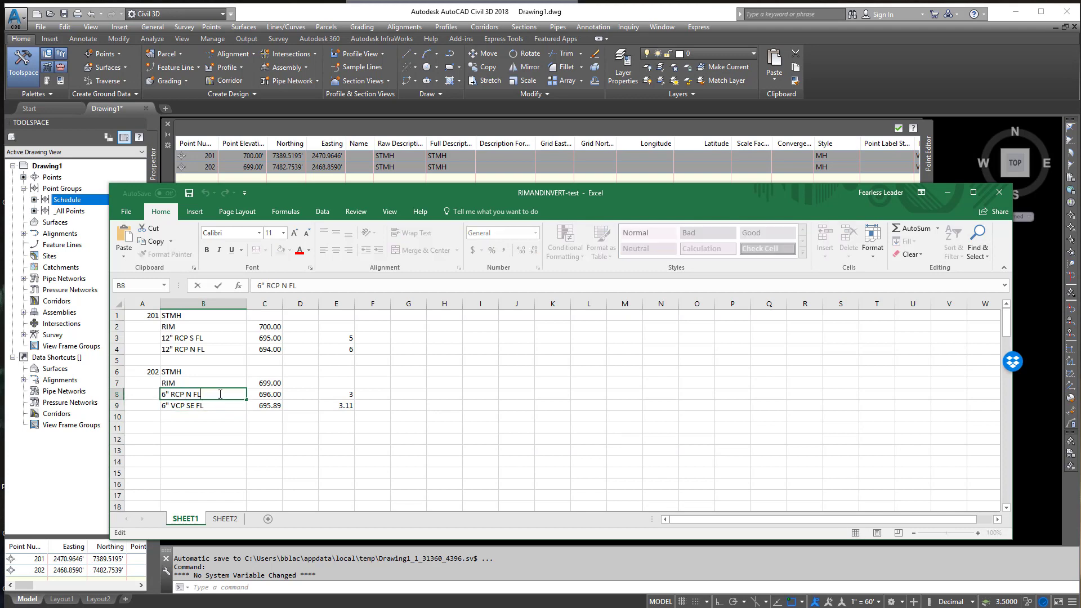
left_click_drag(209, 394, 139, 394)
type("12")
Step: Set structure 202's pipe measure-downs to 5.9 in E8 and 6.5 in E9
left_click(333, 394)
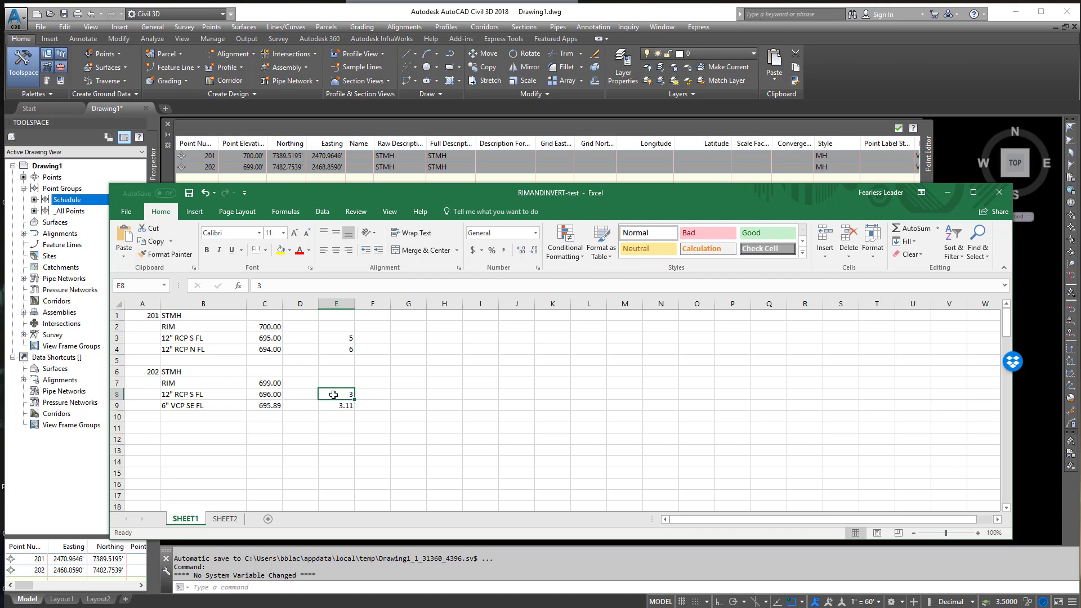
type("5.9")
key("Return")
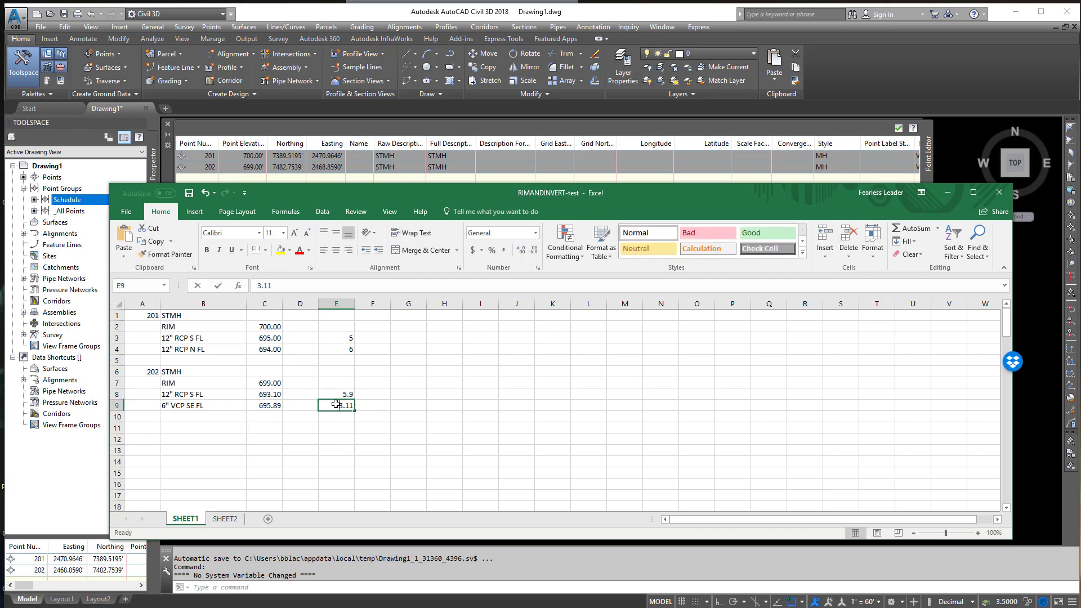
type("6.5")
key("Return")
Step: Examine the invert formulas for both structures in column C and look at the source point table on SHEET2
left_click(276, 397)
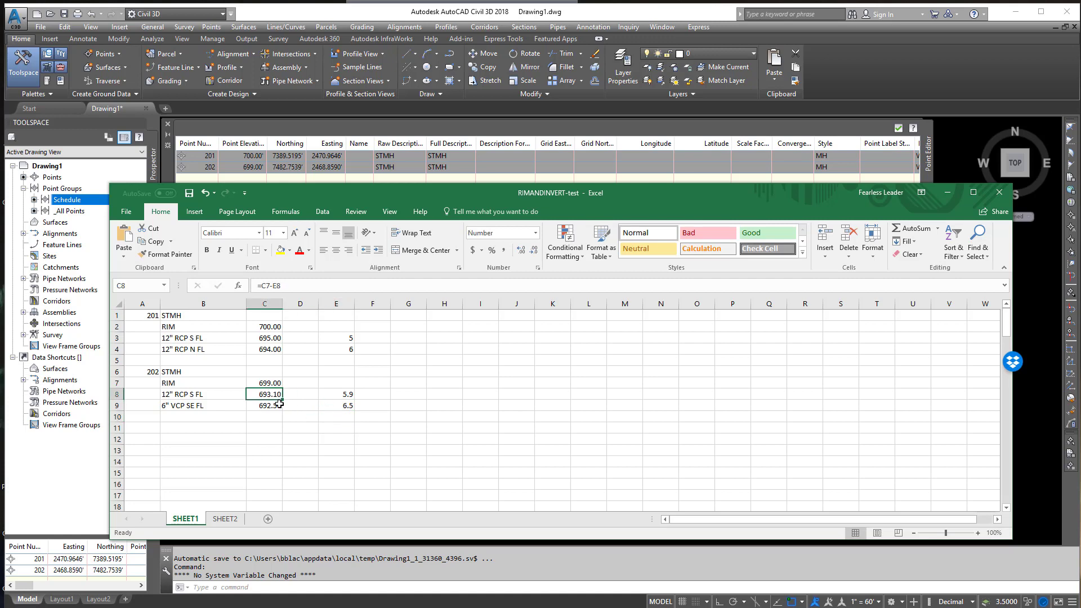
left_click(279, 404)
left_click(278, 395)
left_click(273, 414)
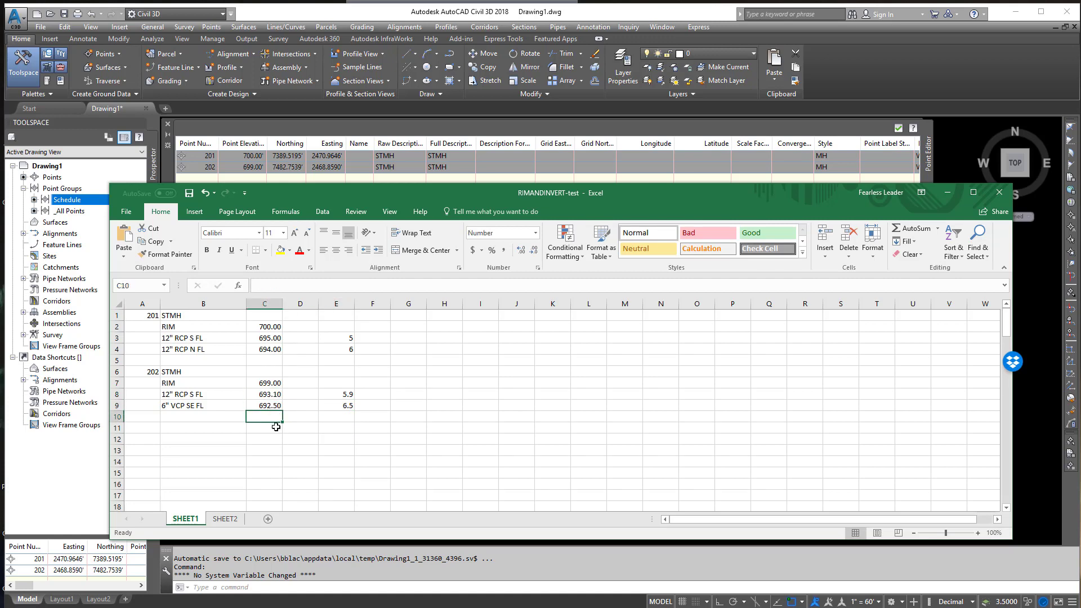
left_click(272, 404)
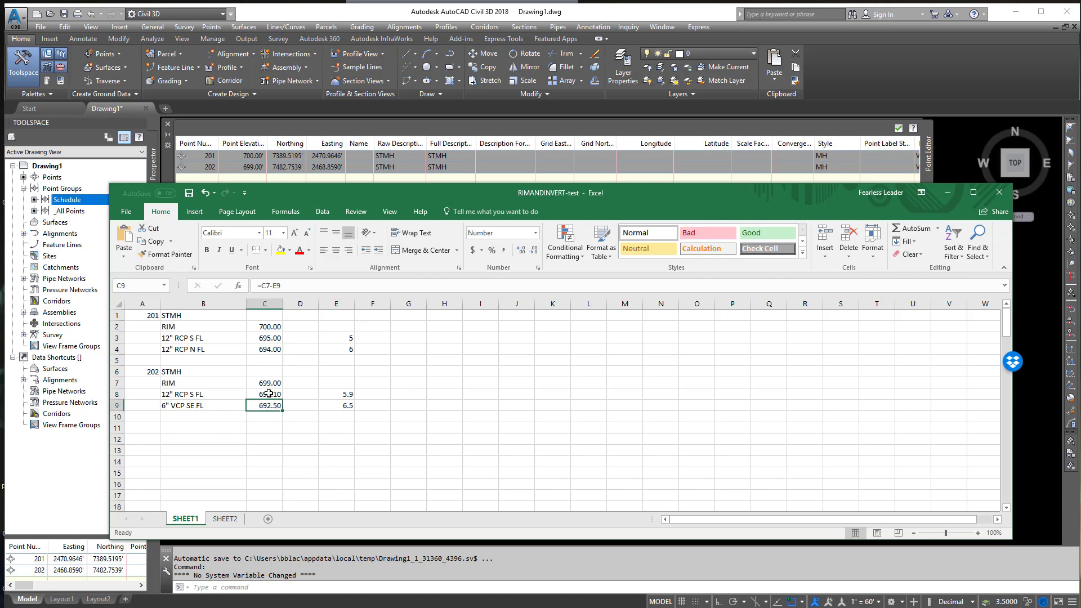
left_click(269, 393)
left_click(270, 350)
left_click(271, 338)
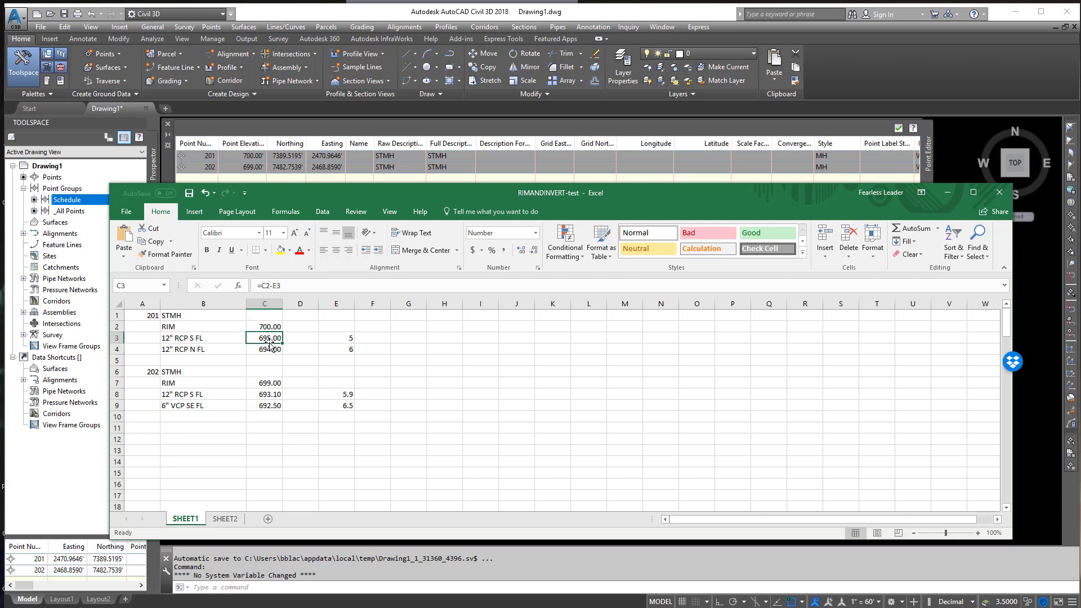
left_click(226, 519)
left_click(185, 518)
Step: Fill structure 201's last pipe description, invert formula and measure-down from row 4 down into row 5
left_click(224, 347)
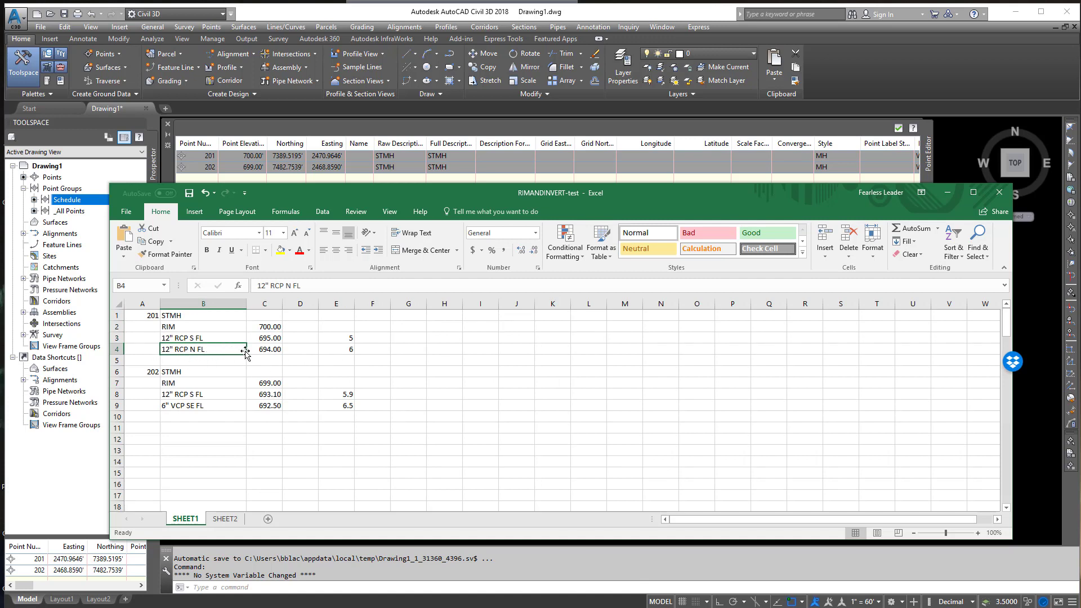
left_click_drag(247, 355, 283, 358)
left_click(267, 349)
left_click(347, 351)
left_click_drag(354, 355, 352, 362)
left_click(324, 359)
left_click(270, 361)
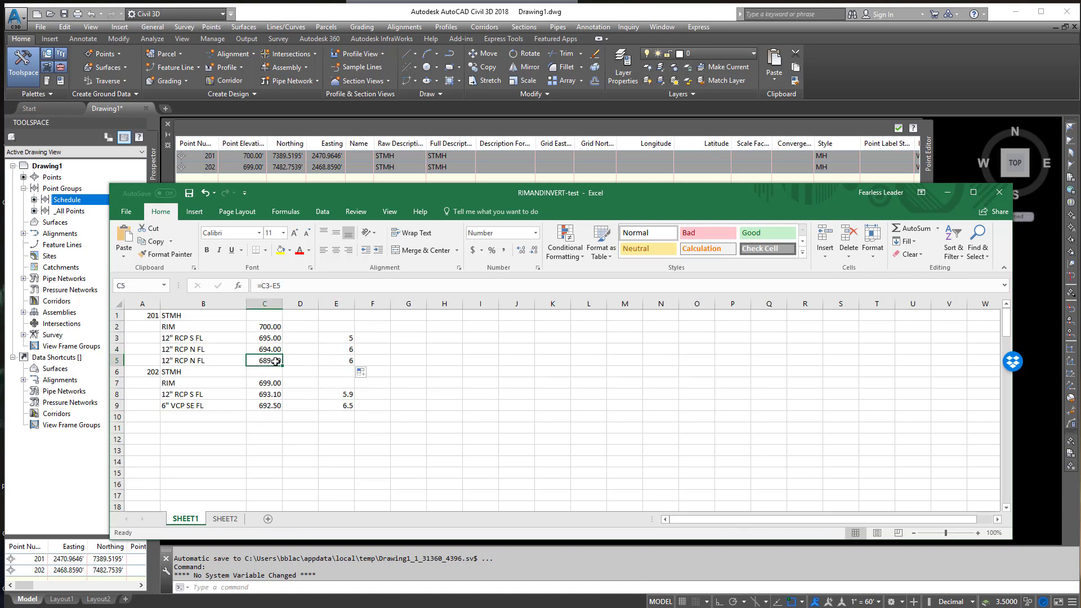
Step: Correct the invert formula in C5 so it subtracts E5 from structure 201's rim elevation in C2
left_click(272, 351)
left_click(275, 360)
left_click(268, 287)
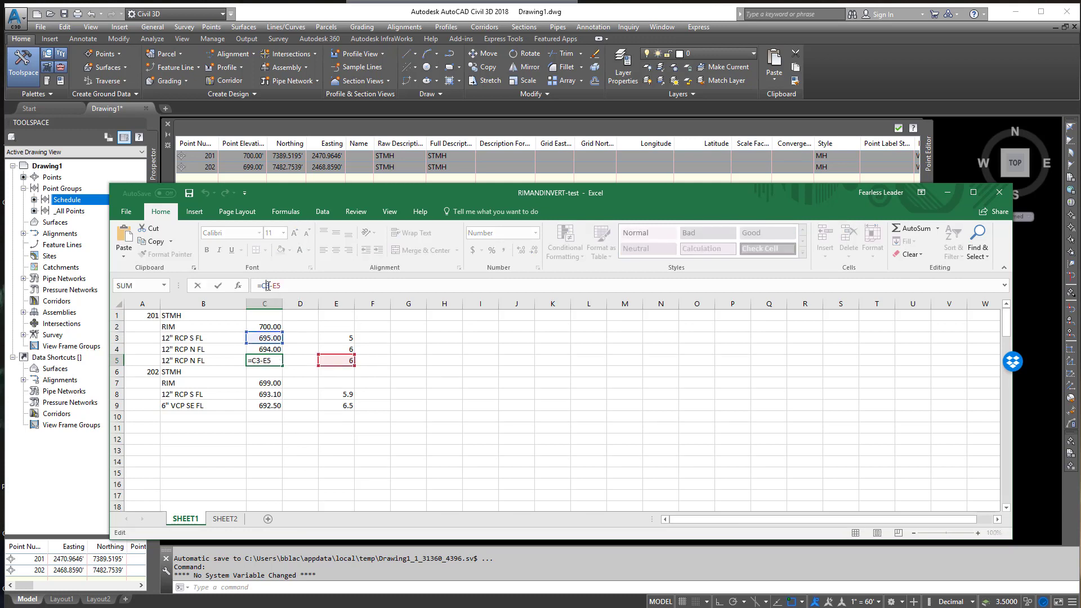
key("Return")
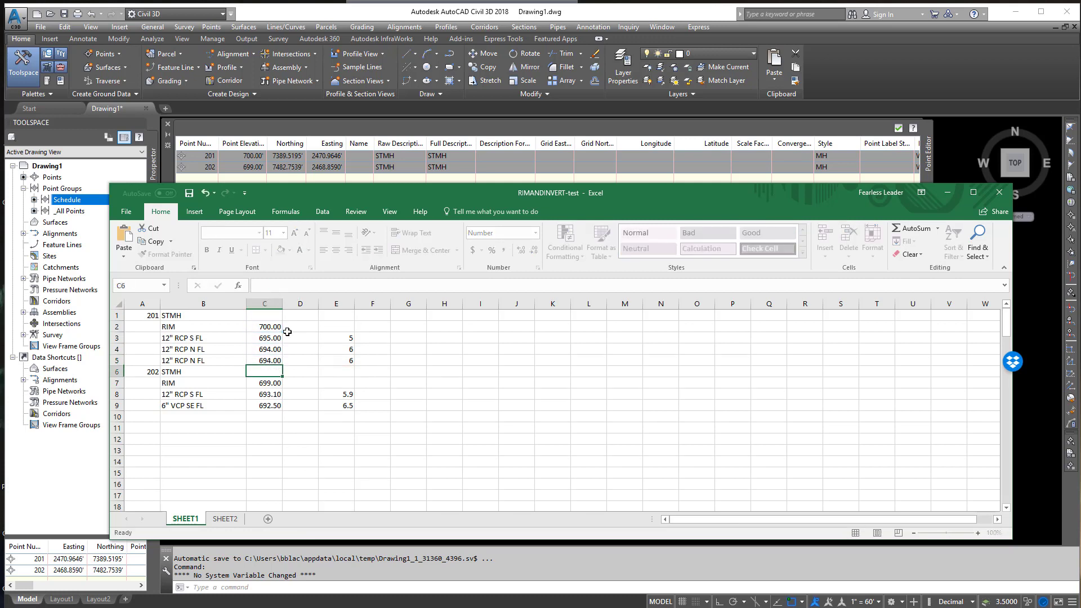
Step: Set the measure-down of structure 201's added pipe in E5 to 4.5
left_click(276, 361)
left_click(344, 361)
double_click(344, 361)
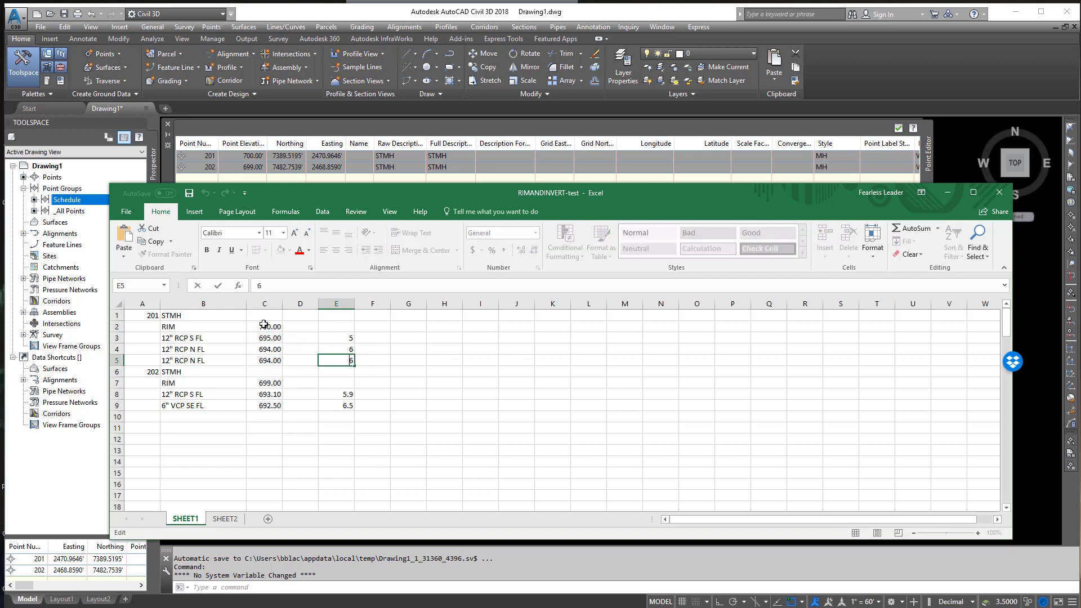
double_click(342, 360)
type("4.5")
key("Return")
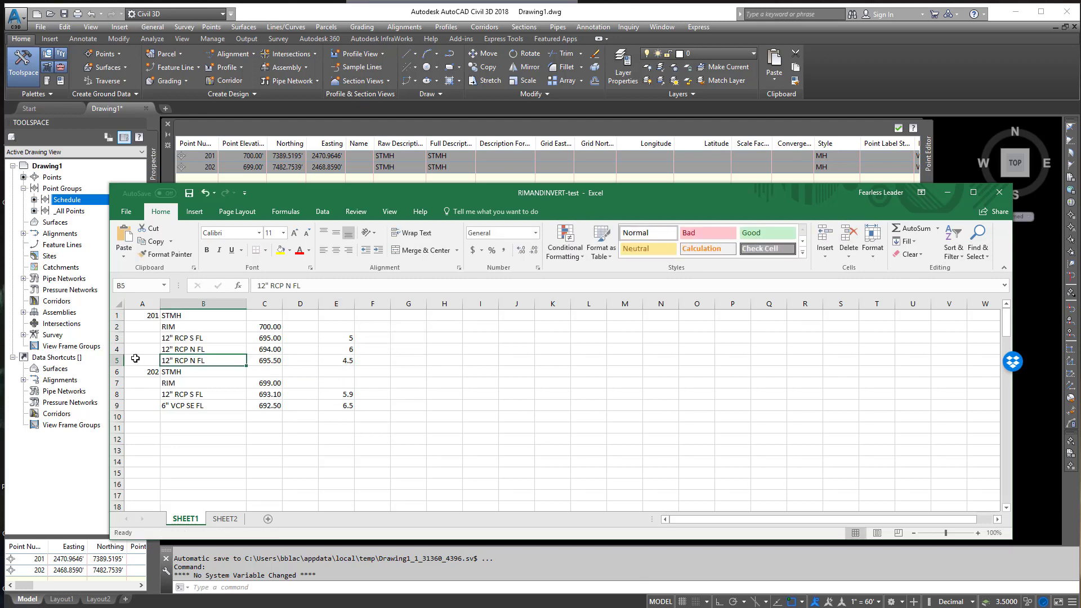
Step: Clear the added 12" RCP N FL pipe entry from cells A5 to E5, leaving the row blank
left_click(118, 360)
right_click(118, 360)
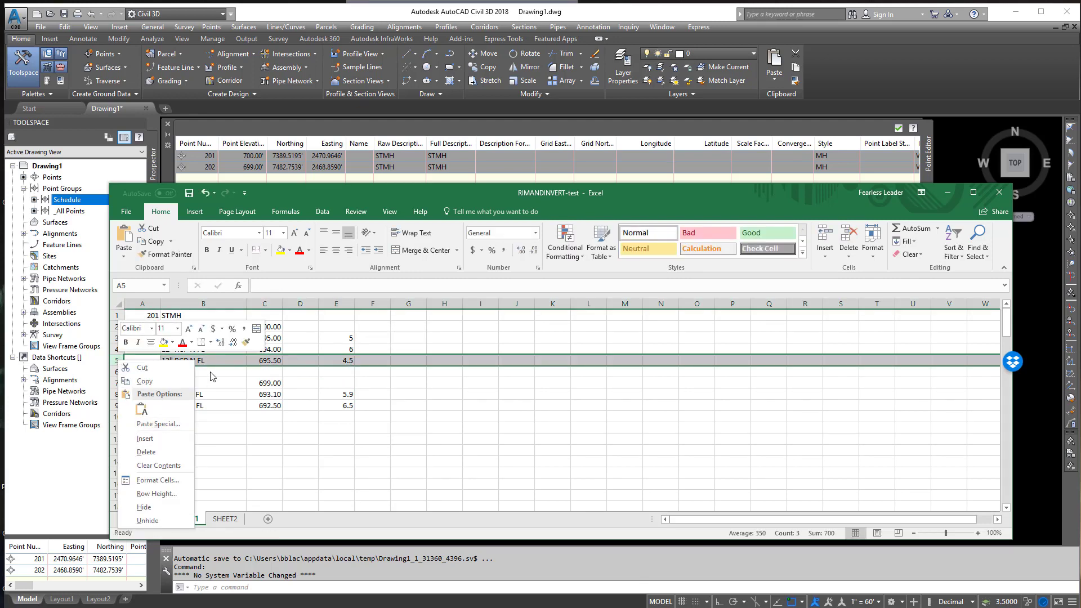
key("Escape")
left_click(167, 361)
mouse_move(188, 367)
left_mouse_down()
mouse_move(338, 369)
mouse_move(201, 361)
left_mouse_up()
left_click_drag(133, 362, 250, 363)
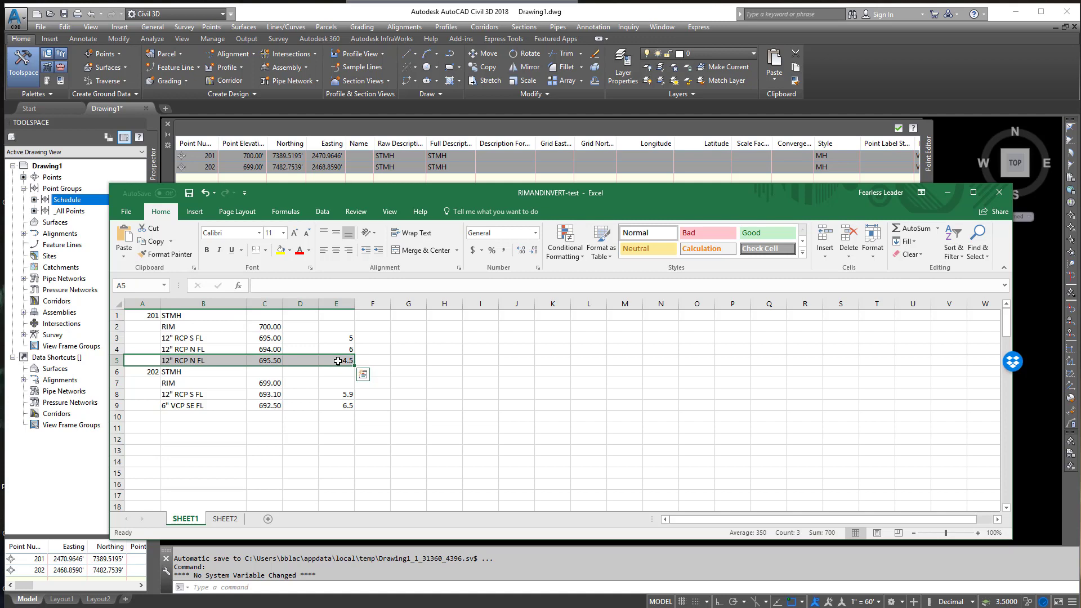
key("Delete")
Step: Review the source point data on SHEET2 and the completed structure table in A1:C9 on SHEET1
left_click(352, 418)
left_click(225, 518)
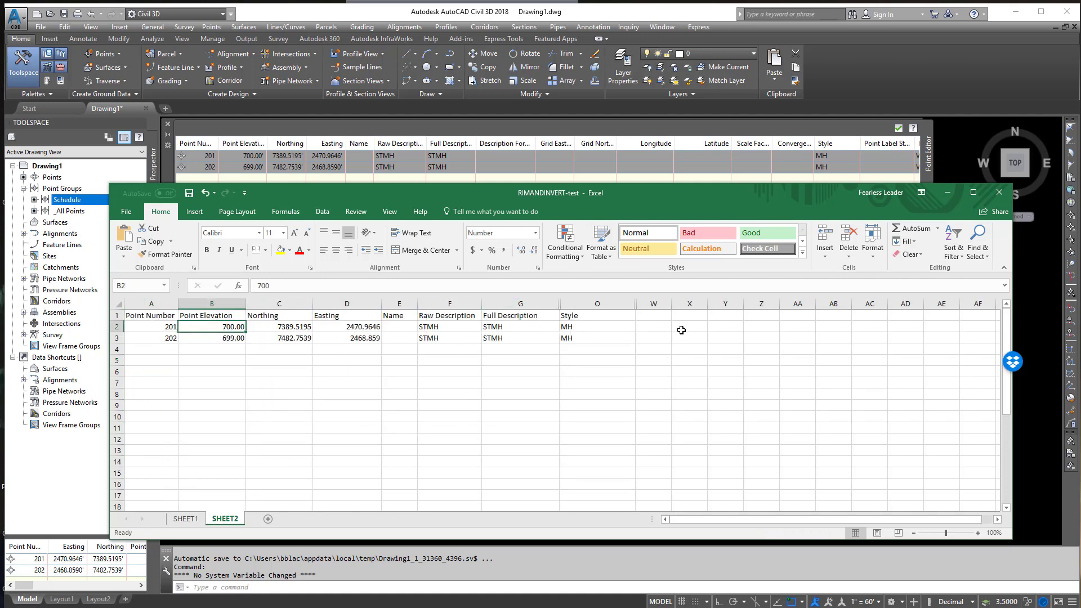
left_click(197, 514)
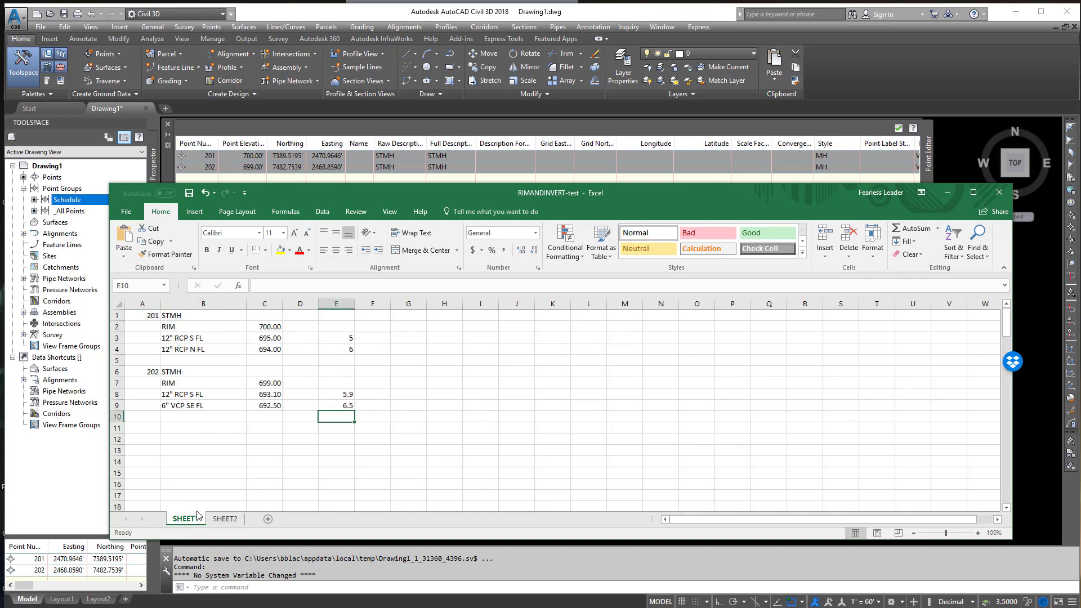
left_click_drag(139, 316, 274, 410)
left_click(306, 407)
left_click(300, 396)
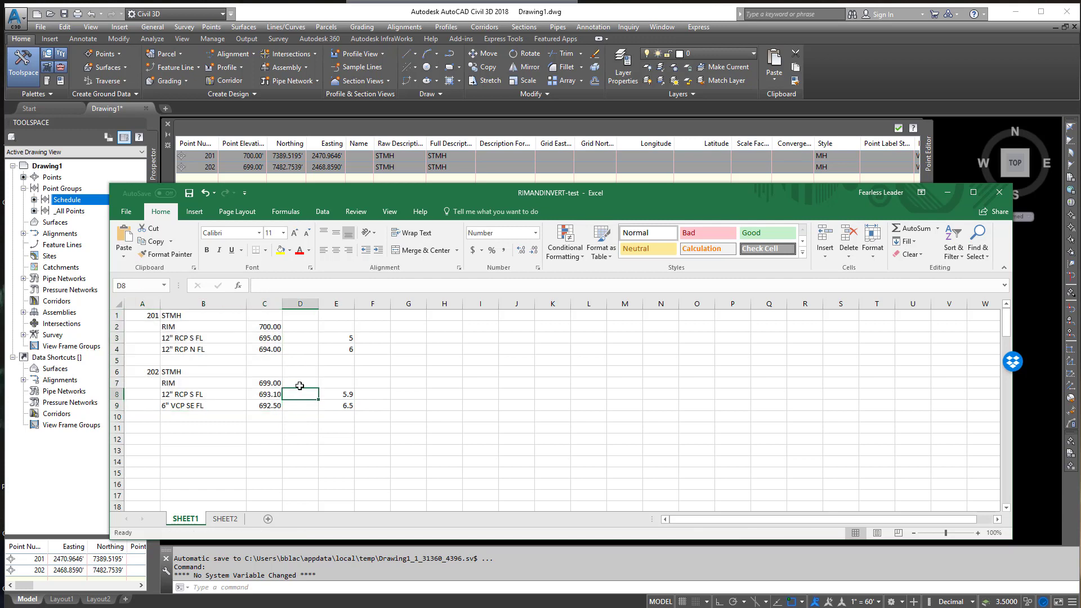
Step: Try a T/P note in D9 beside structure 202's 6" VCP SE FL pipe and remove it
left_click(299, 386)
left_click(298, 408)
type("T/P")
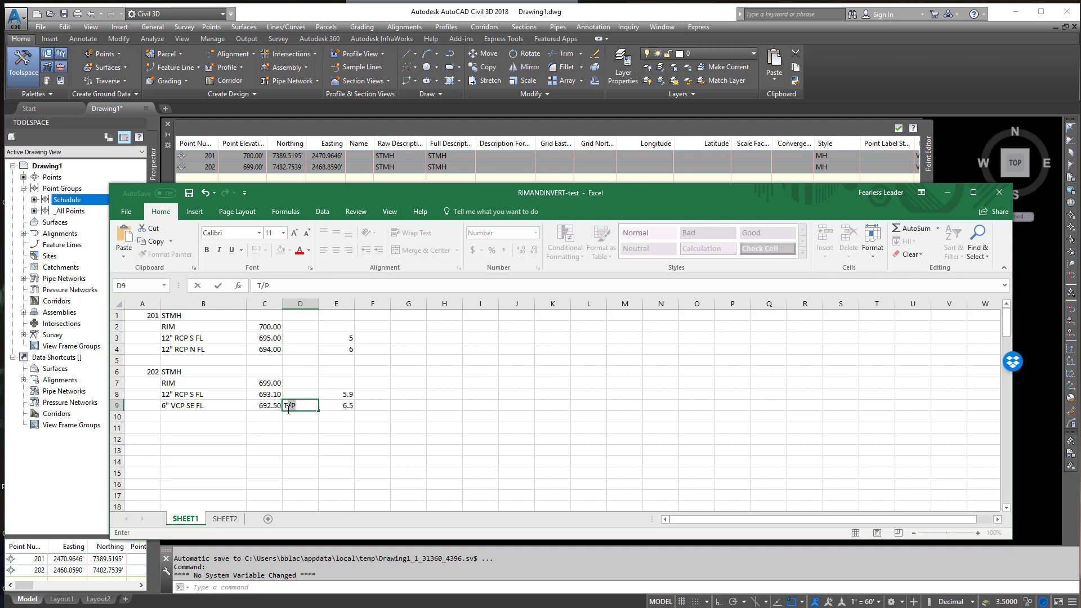
left_click_drag(288, 410, 286, 411)
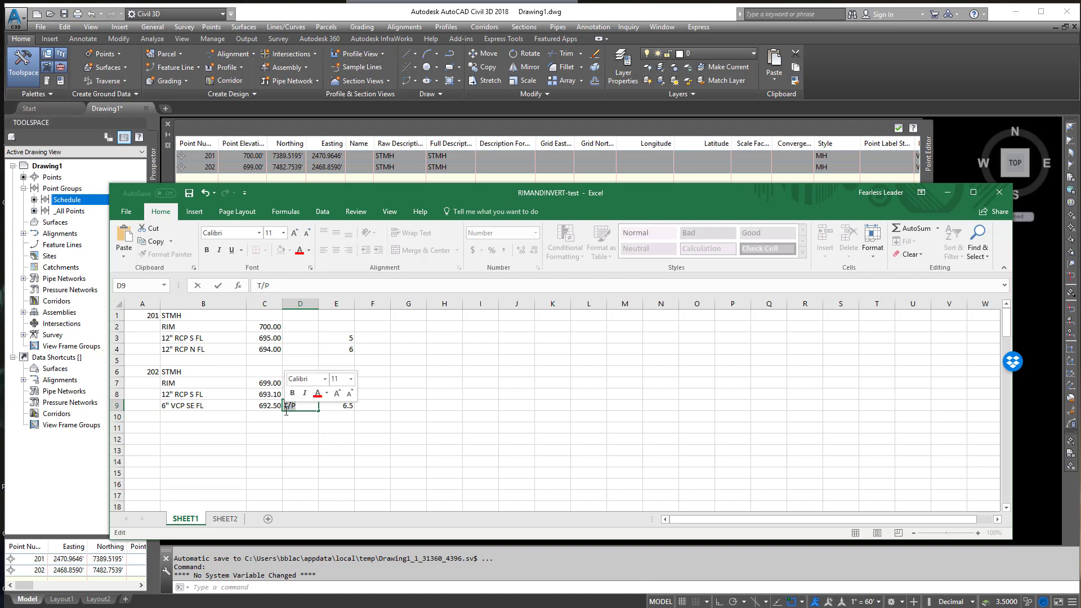
key("BackSpace")
left_click(293, 382)
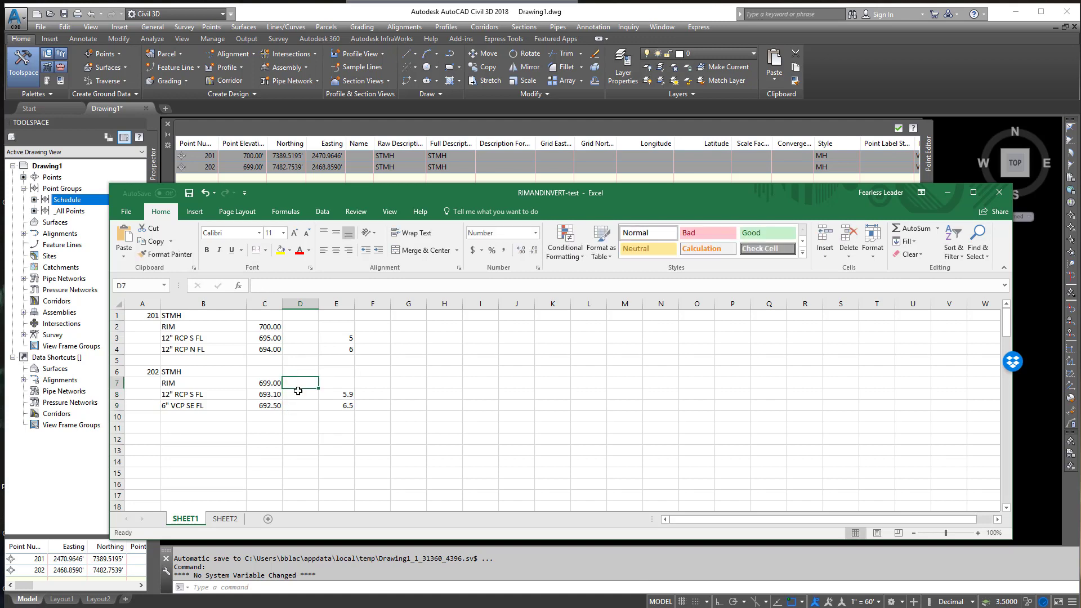
left_click(303, 396)
left_click(307, 407)
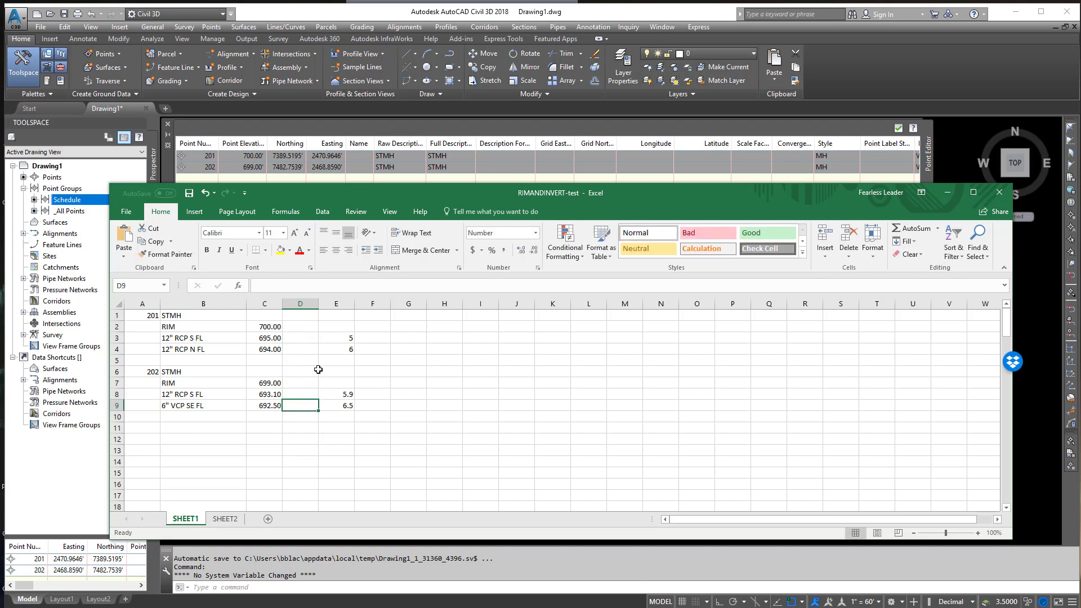
Step: Copy the structure table in cells A1 to C9, leaving out the measure-down column
left_click_drag(150, 317, 300, 410)
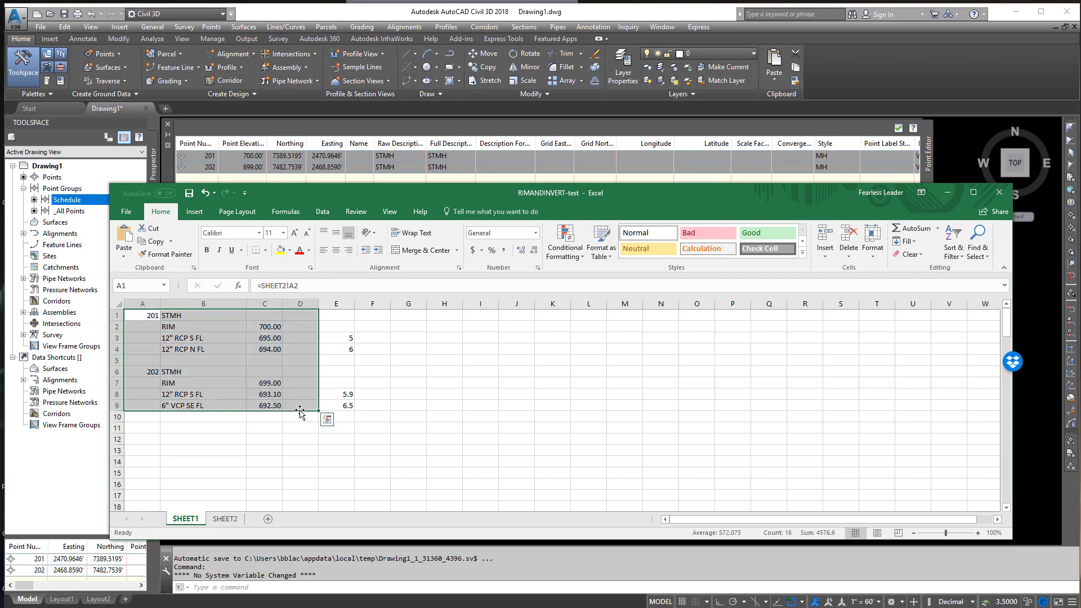
key("ctrl+Home")
left_click(276, 411, "shift")
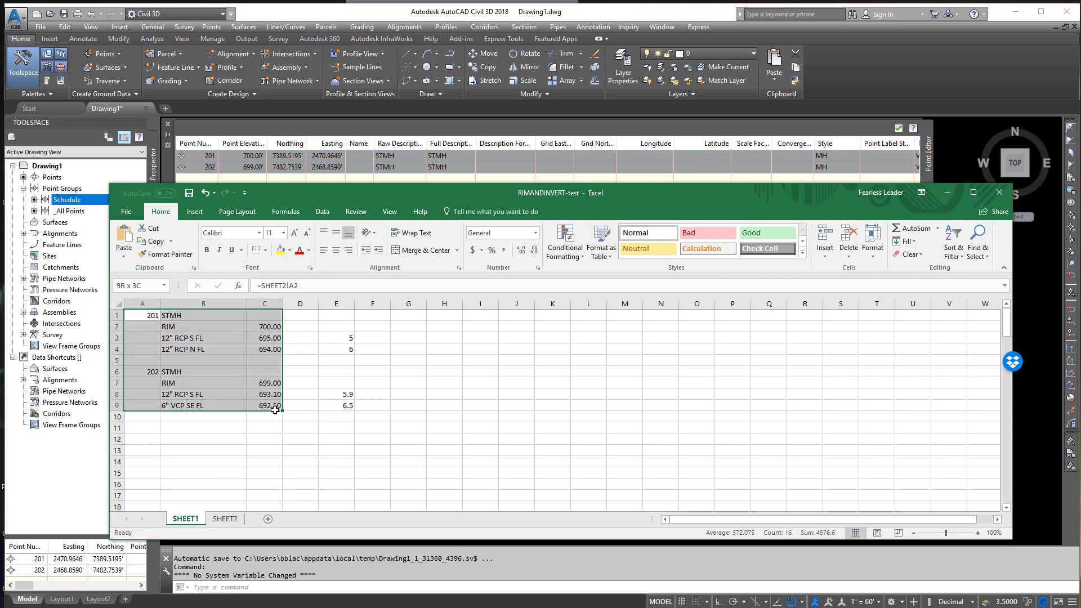
right_click(180, 373)
left_click(211, 395)
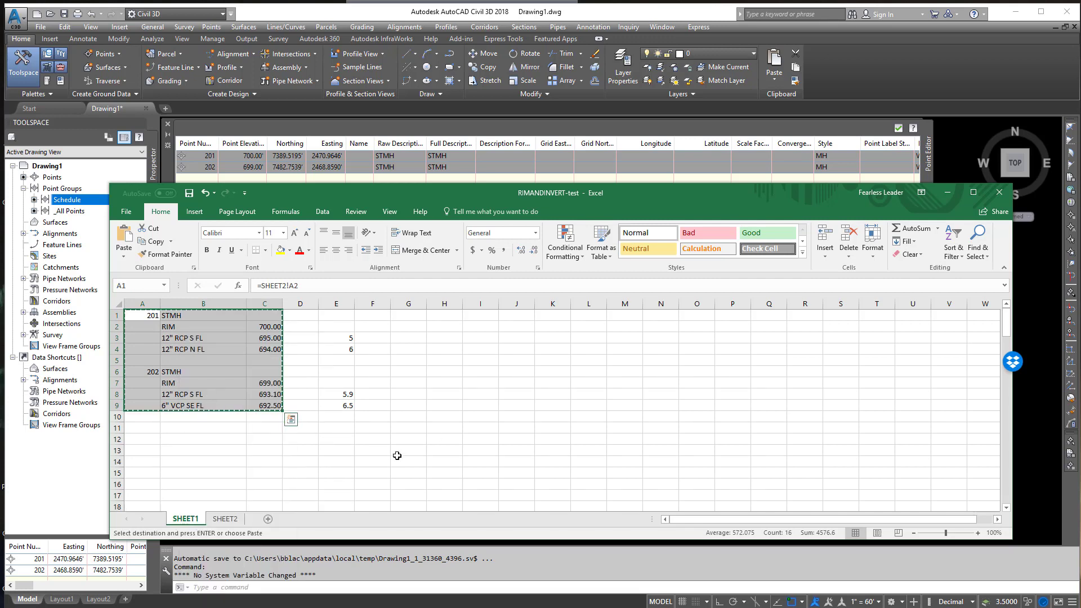
Step: Switch to Civil 3D and close the Point Editor panorama covering the drawing
left_click(238, 148)
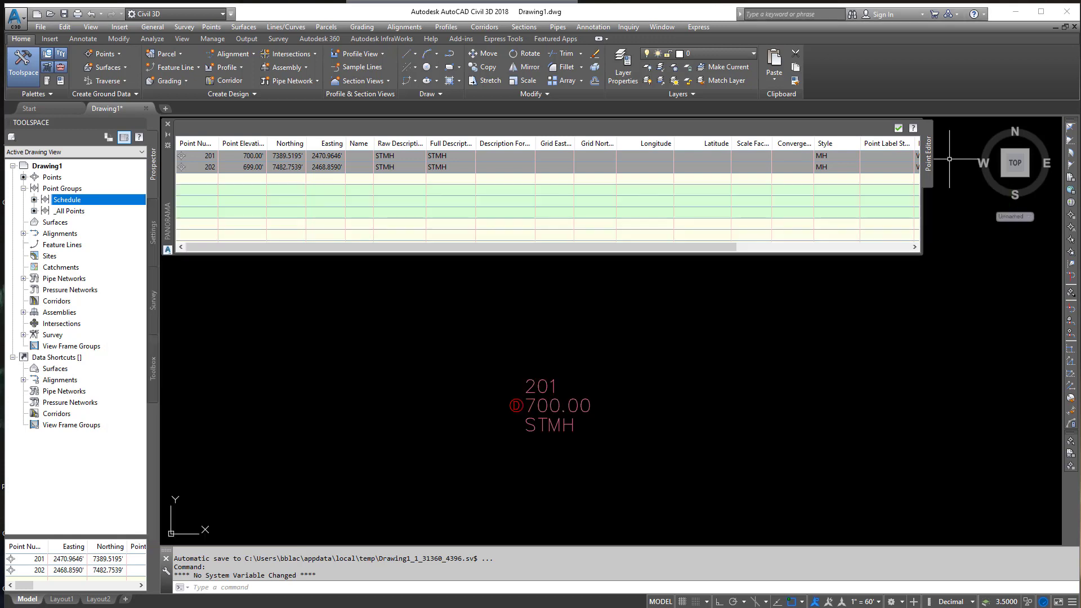
left_click(168, 124)
scroll(434, 309, "down", 6)
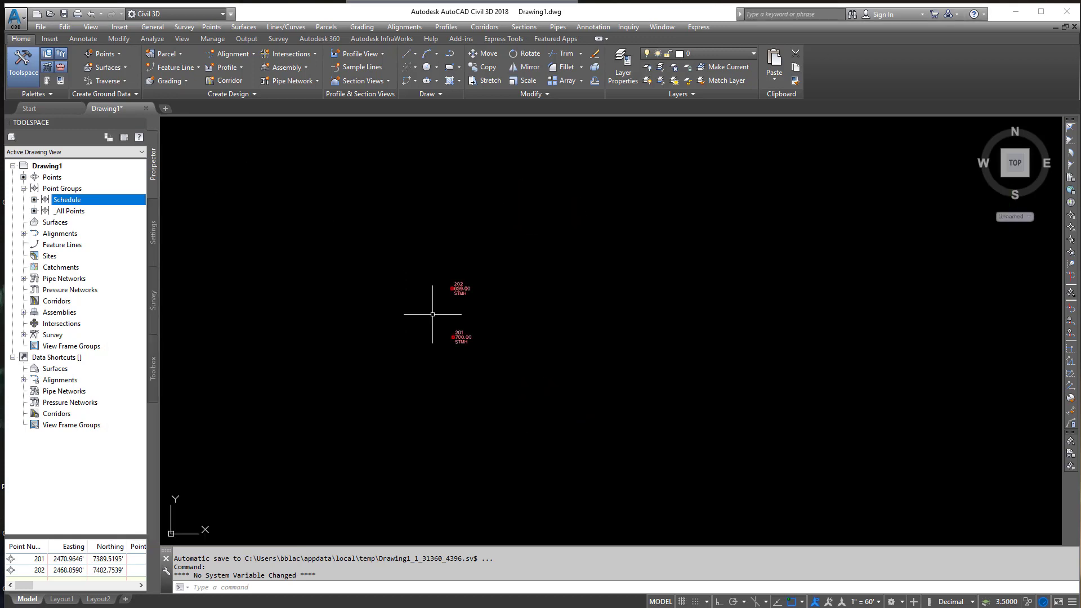
scroll(333, 327, "up", 4)
mouse_move(331, 361)
left_mouse_down()
mouse_move(610, 360)
mouse_move(613, 311)
left_mouse_up()
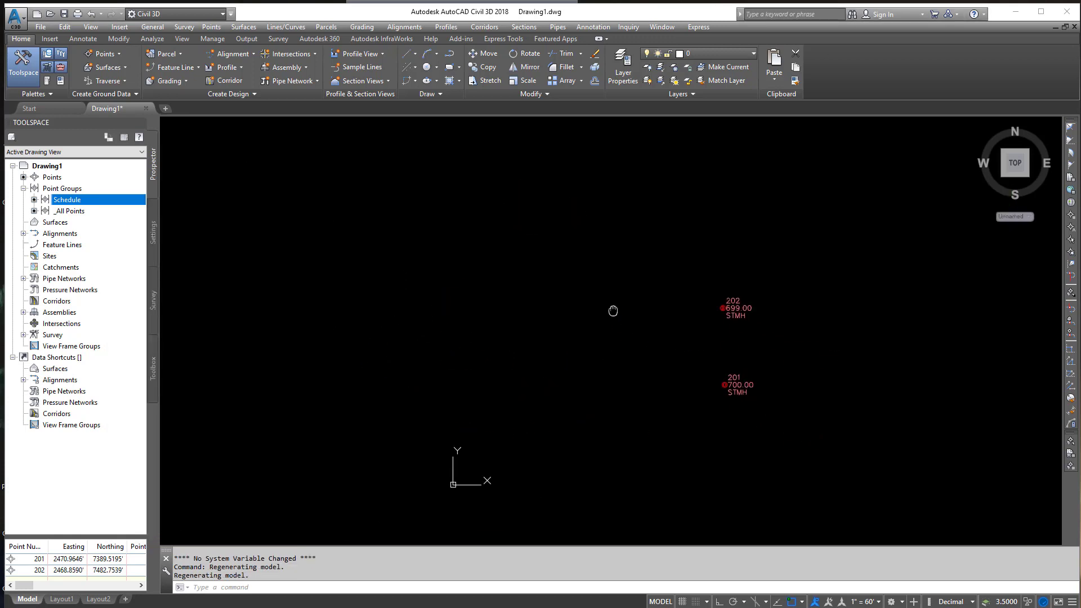
Step: Use Paste Special to insert the copied cells as Text in the empty drawing area west of points 201 and 202
left_click(65, 26)
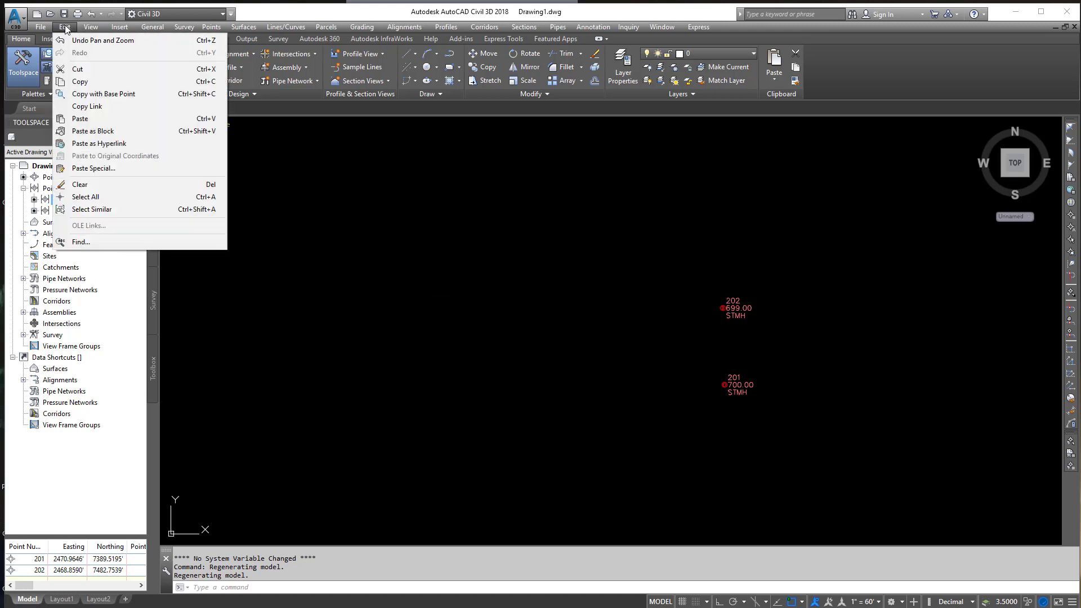
left_click(101, 164)
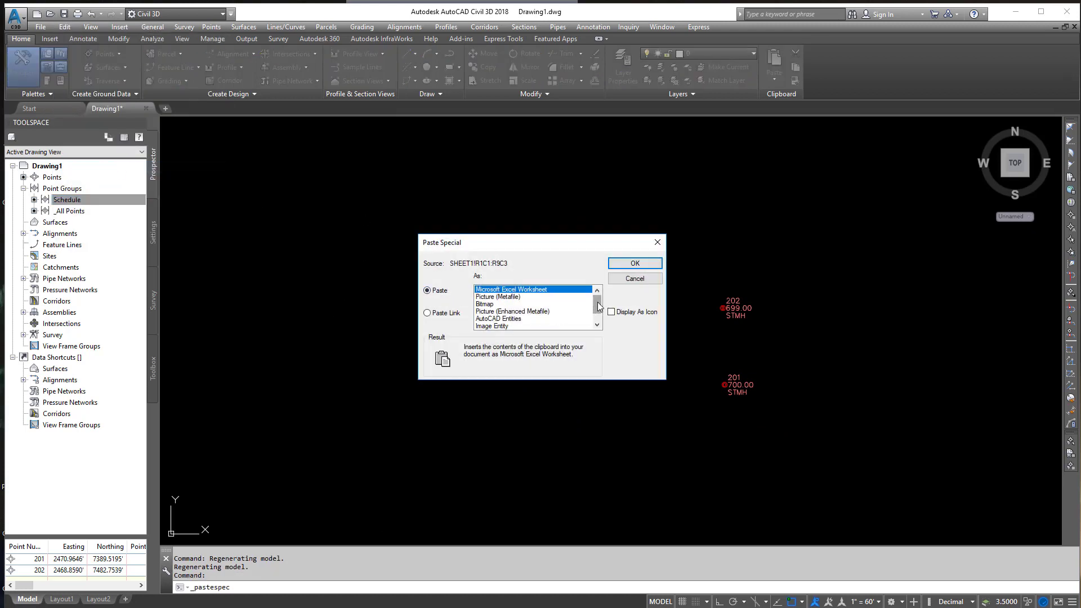
scroll(597, 304, "down", 1)
left_click(491, 326)
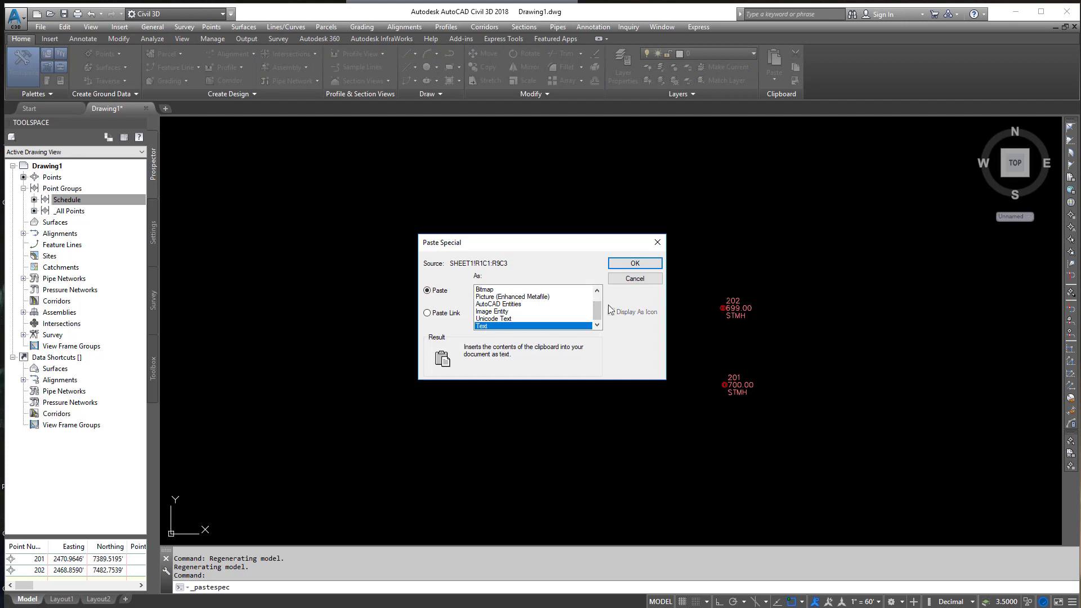
left_click(634, 263)
left_click(342, 376)
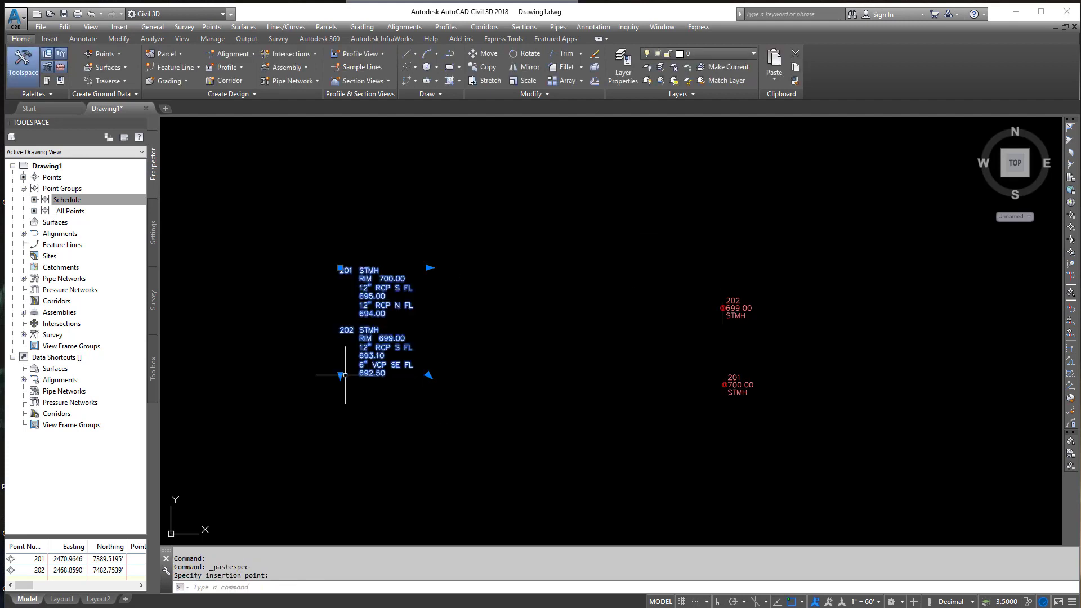
Step: Widen the pasted structure text's frame eastward so each pipe description and its elevation fit on one line
scroll(380, 291, "up", 2)
right_click(372, 299)
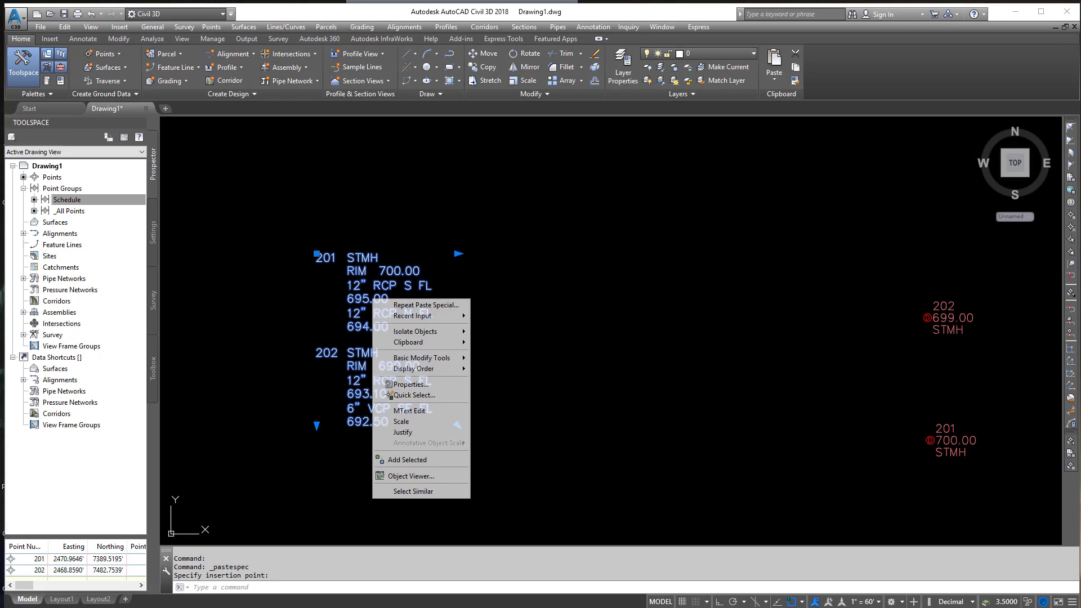
left_click(442, 269)
left_click(457, 254)
left_click(458, 254)
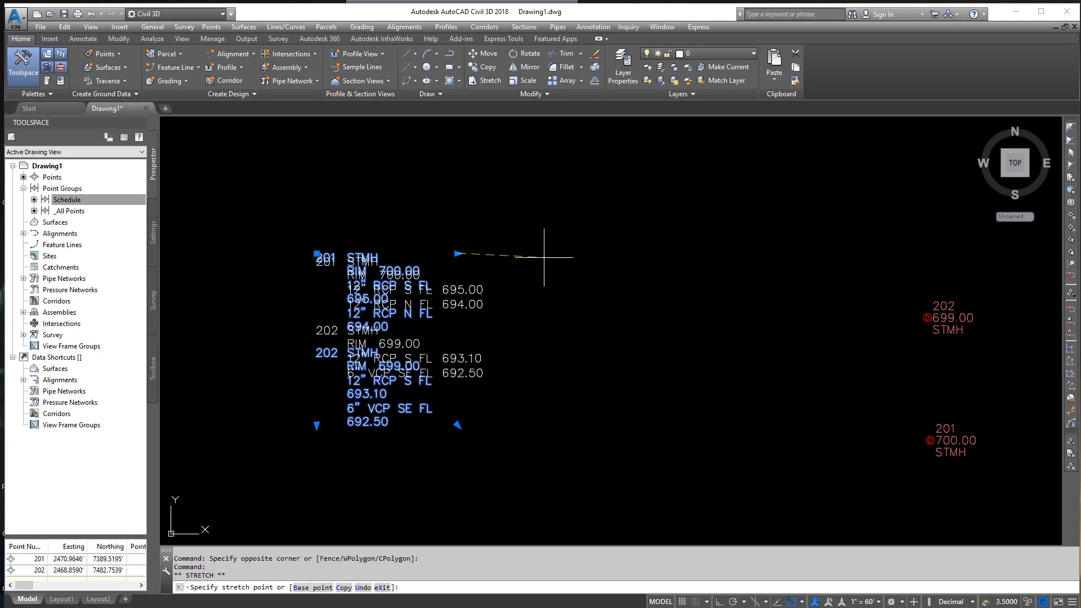
left_click(545, 257)
Step: Set the structure text's height to 2 in its properties, close the properties and deselect the text
right_click(484, 356)
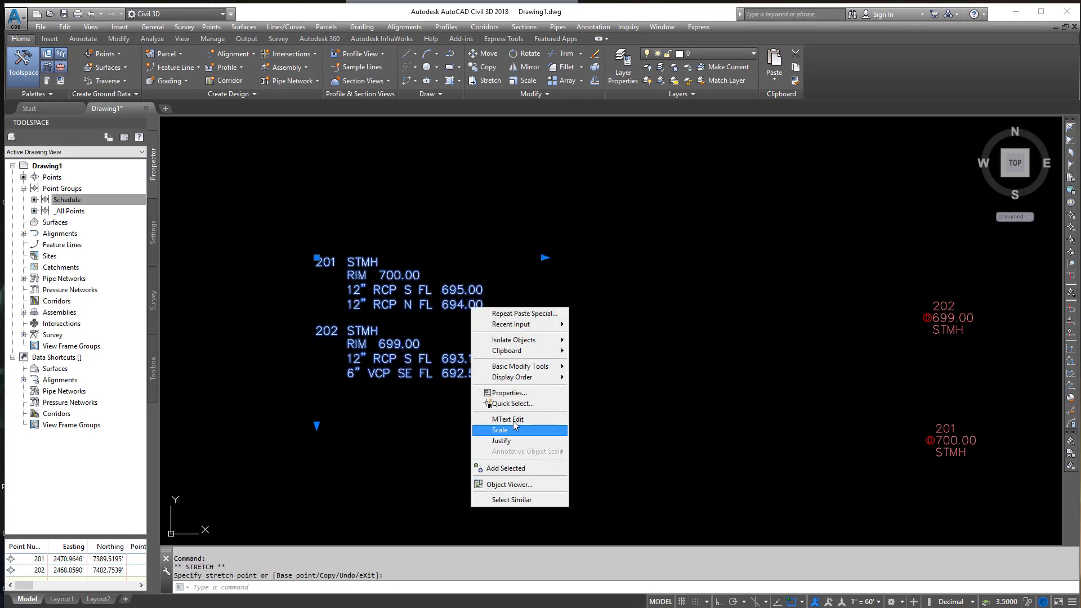
left_click(509, 392)
left_click(295, 291)
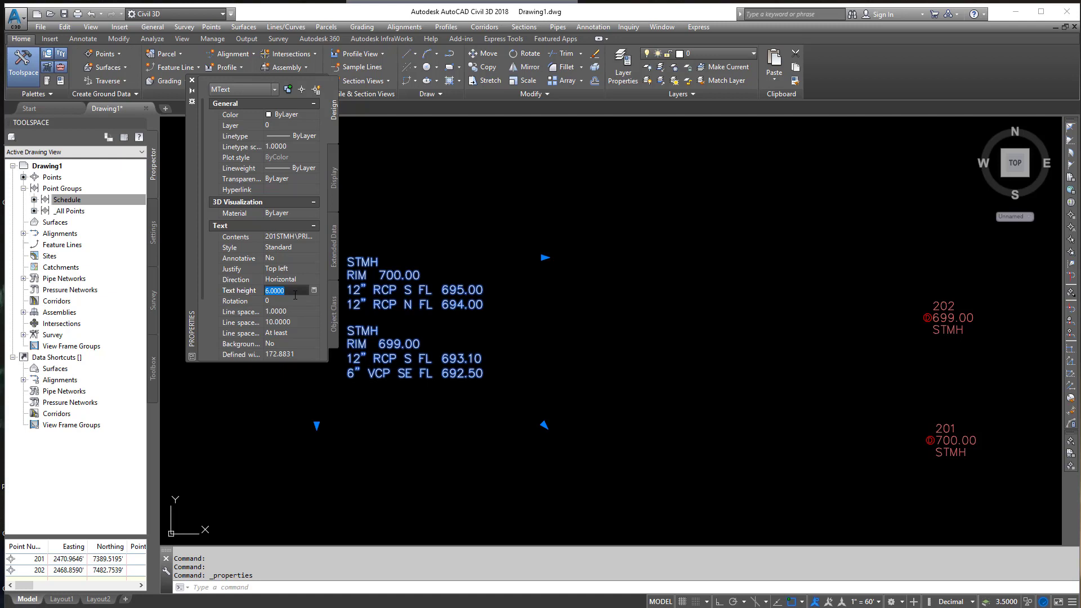
type("2")
key("Return")
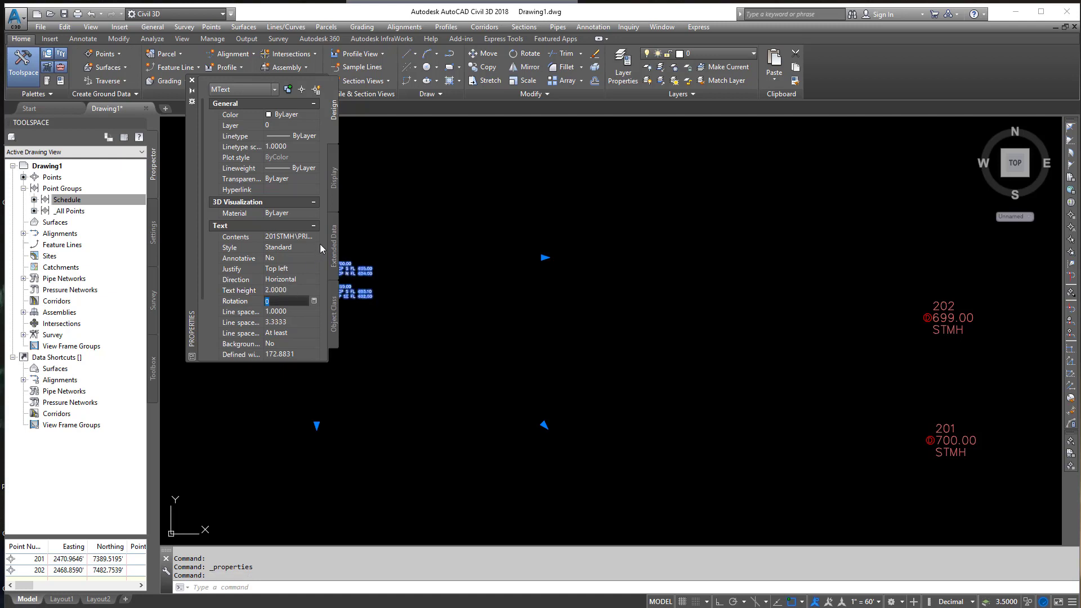
left_click(192, 80)
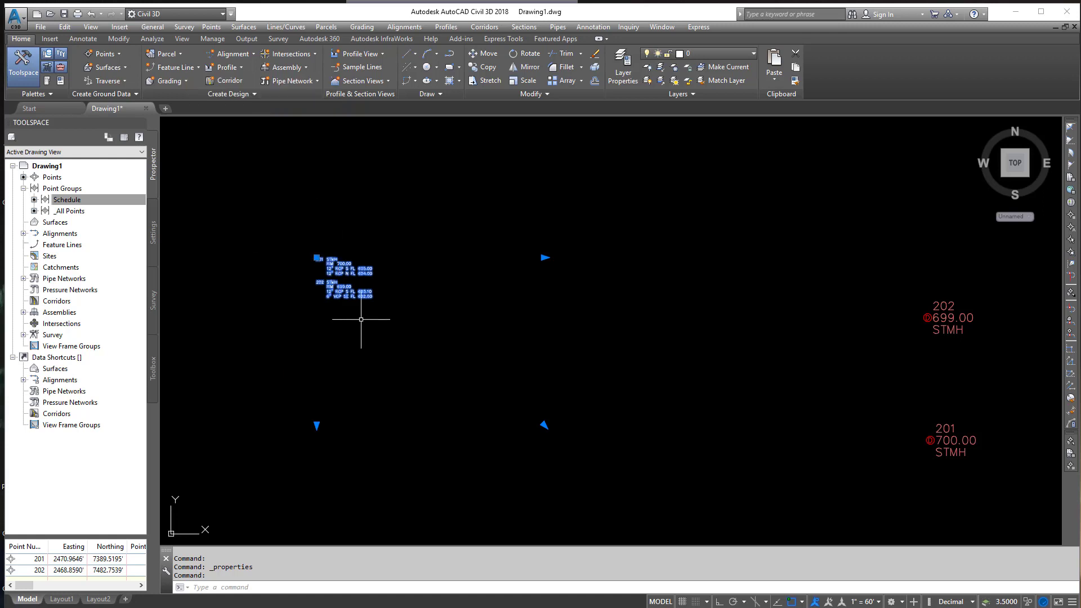
key("Escape")
key("Escape")
key("Escape")
Step: Move the structure text southeast into the empty area between its original position and points 201 and 202
type("m")
key("Return")
left_click(346, 273)
key("Return")
left_click(338, 271)
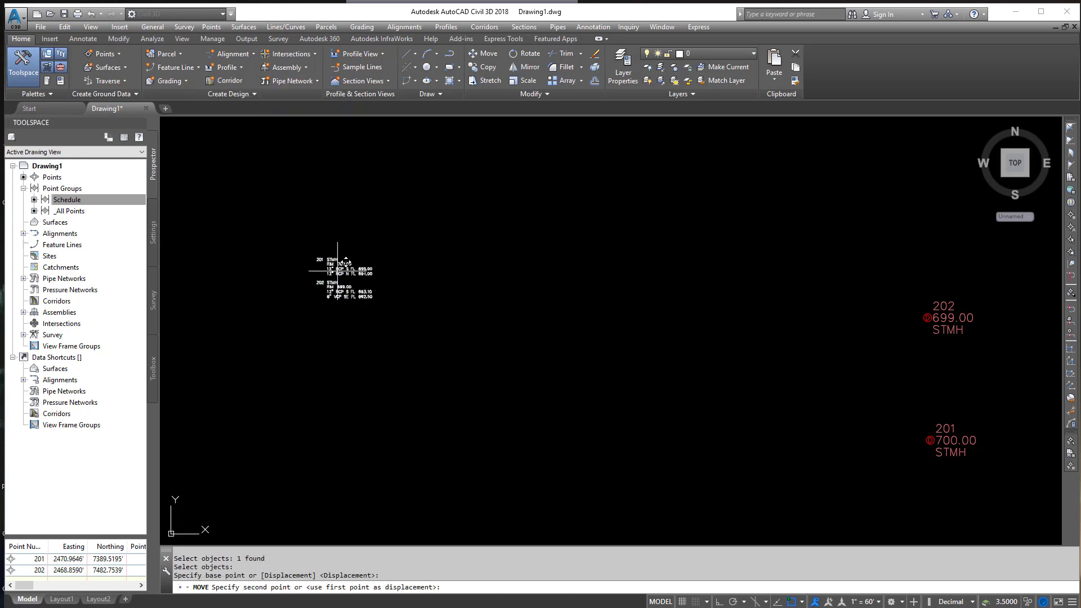
left_click(653, 394)
scroll(647, 401, "up", 5)
left_click_drag(631, 419, 586, 358)
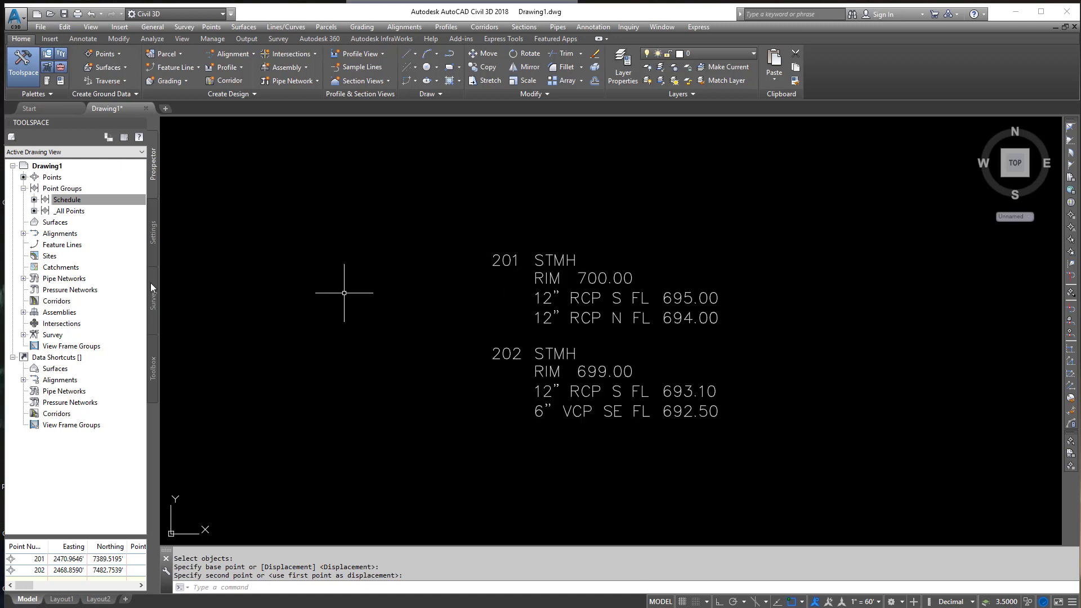
Step: Open the Schedule point group's points for editing and sort them by point number in ascending order
right_click(73, 201)
left_click(115, 219)
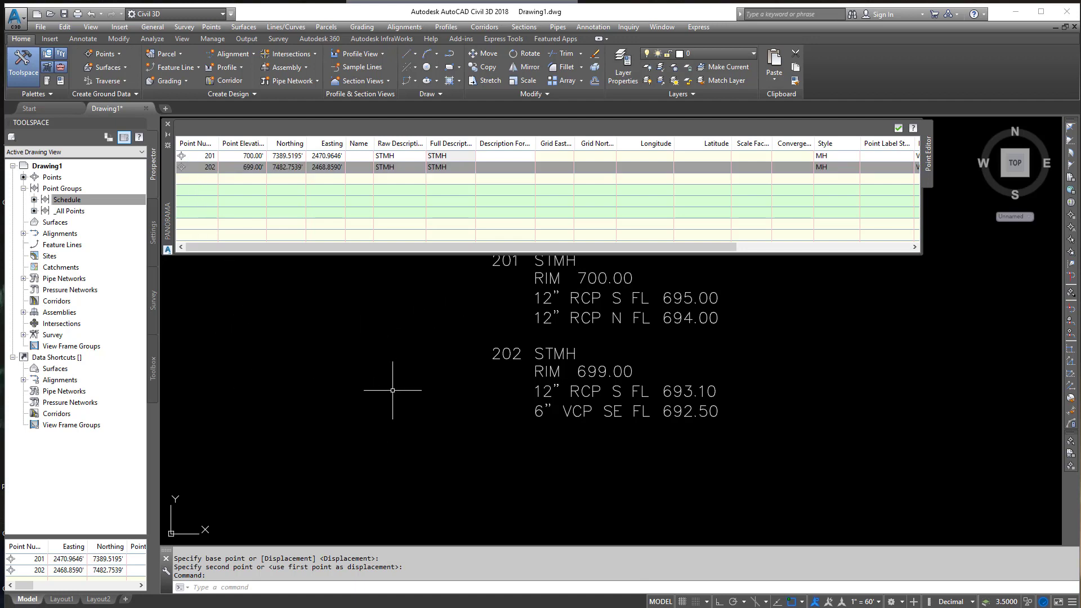
scroll(544, 301, "down", 4)
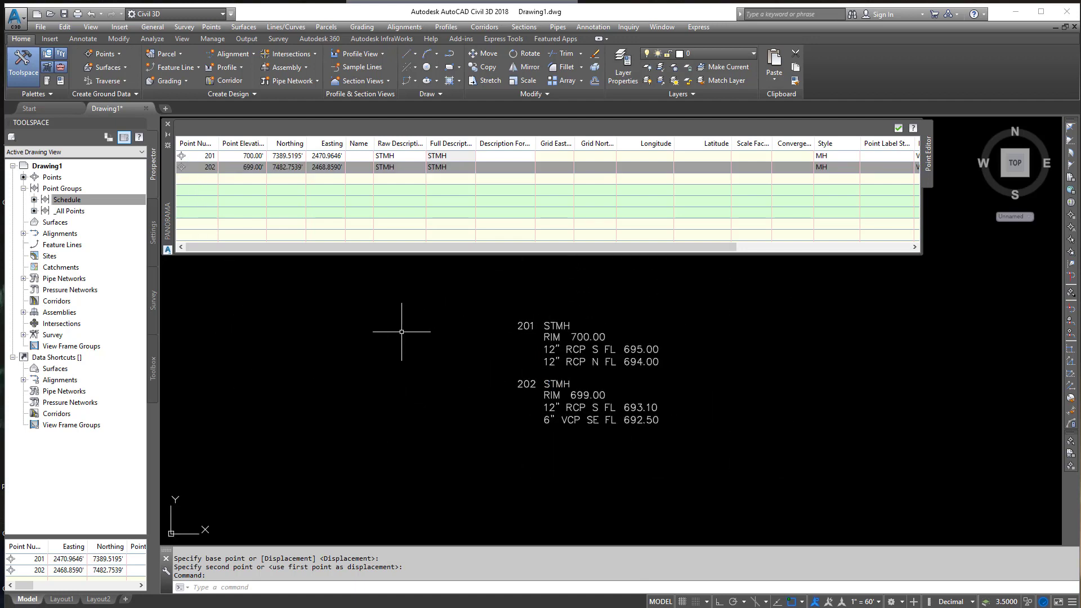
left_click(202, 148)
left_click(200, 146)
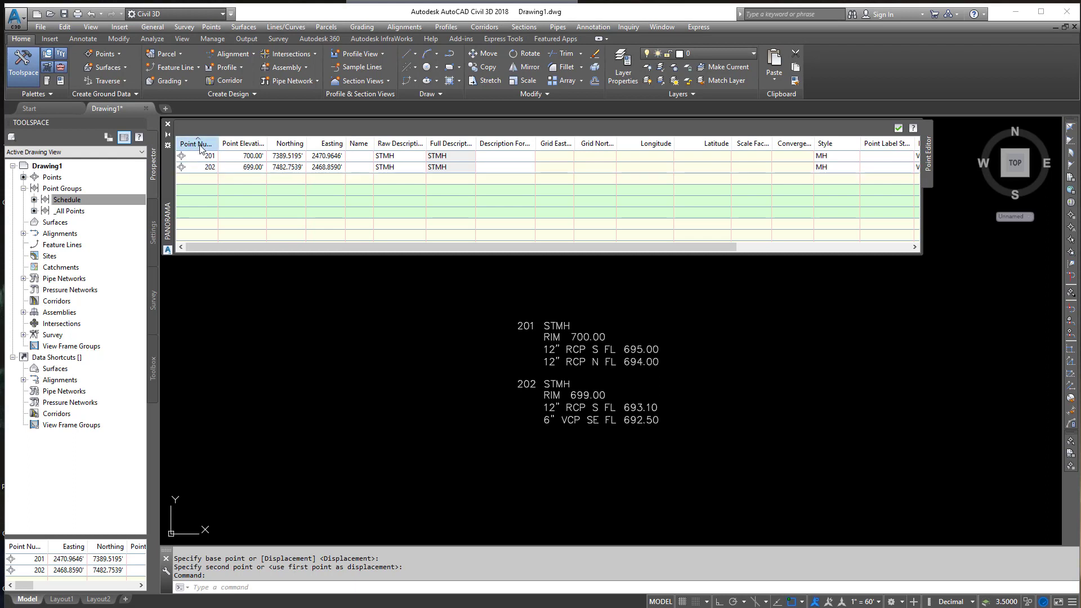
left_click(200, 145)
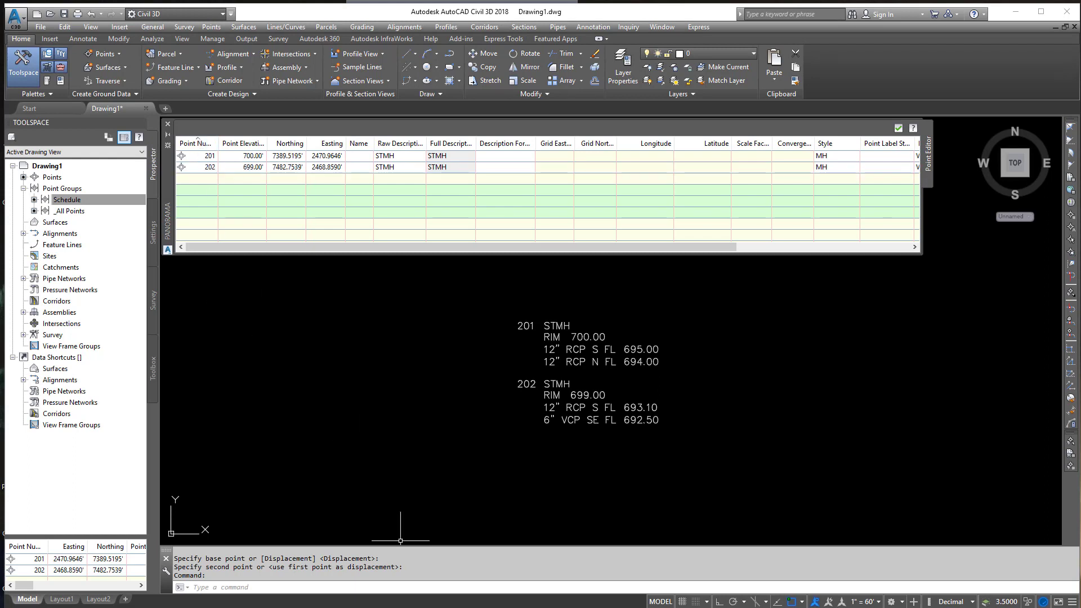
Step: Switch to Excel, examine the point rows on SHEET2 against the Civil 3D point list, and minimize the workbook
key("alt+Tab")
key("ctrl+c")
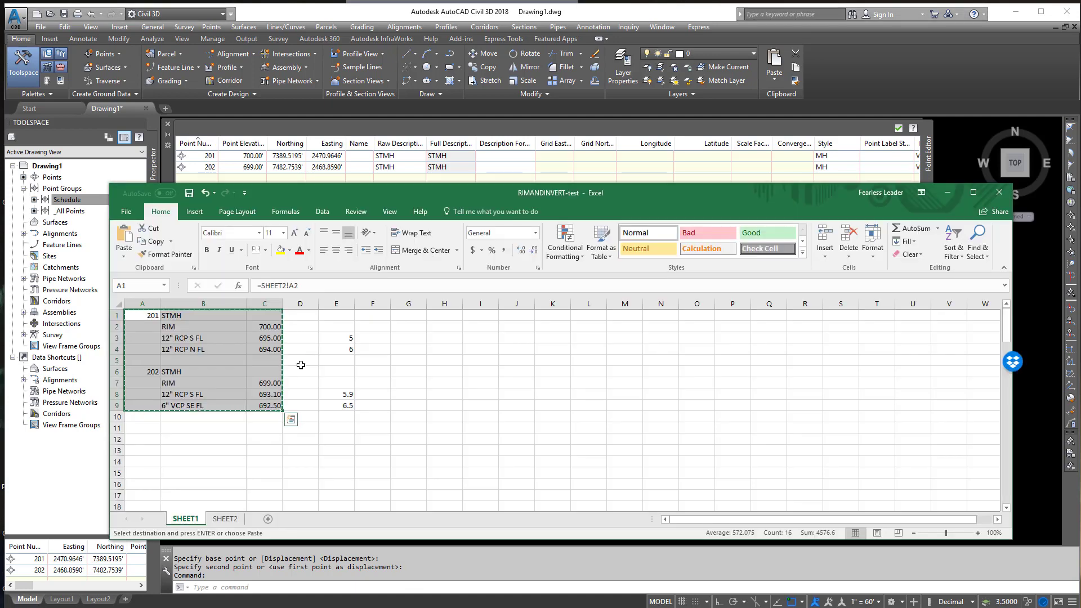
left_click(336, 372)
left_click(225, 519)
left_click_drag(161, 325, 163, 338)
left_click(265, 419)
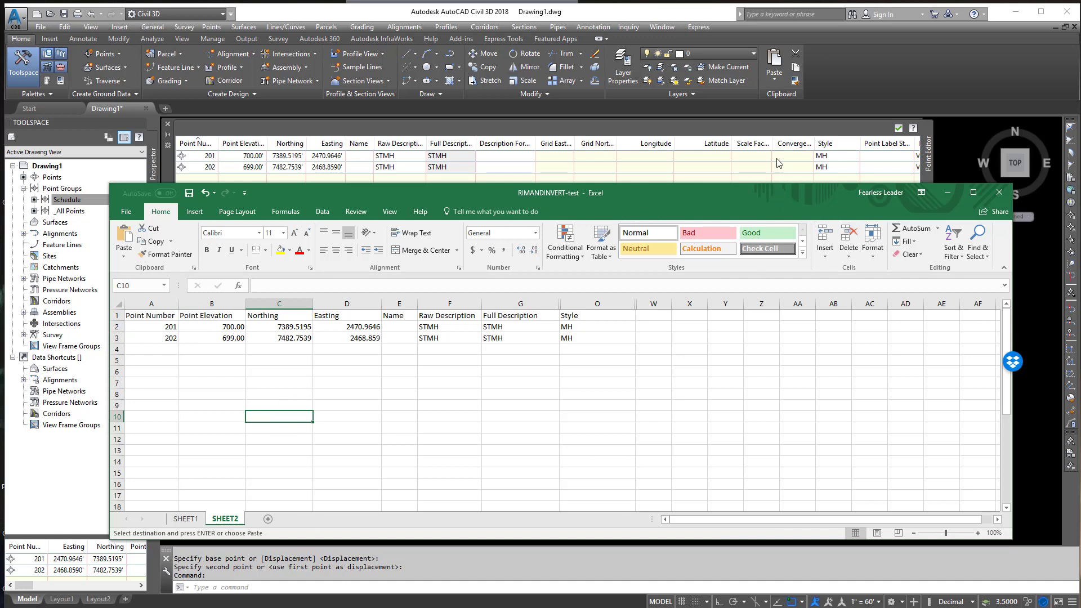
left_click(948, 192)
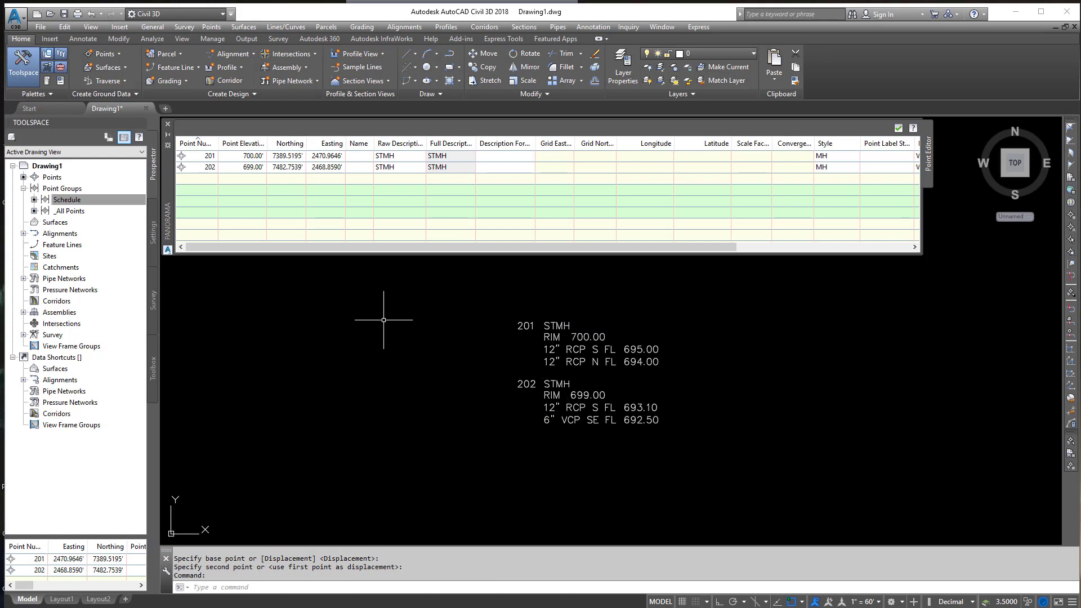